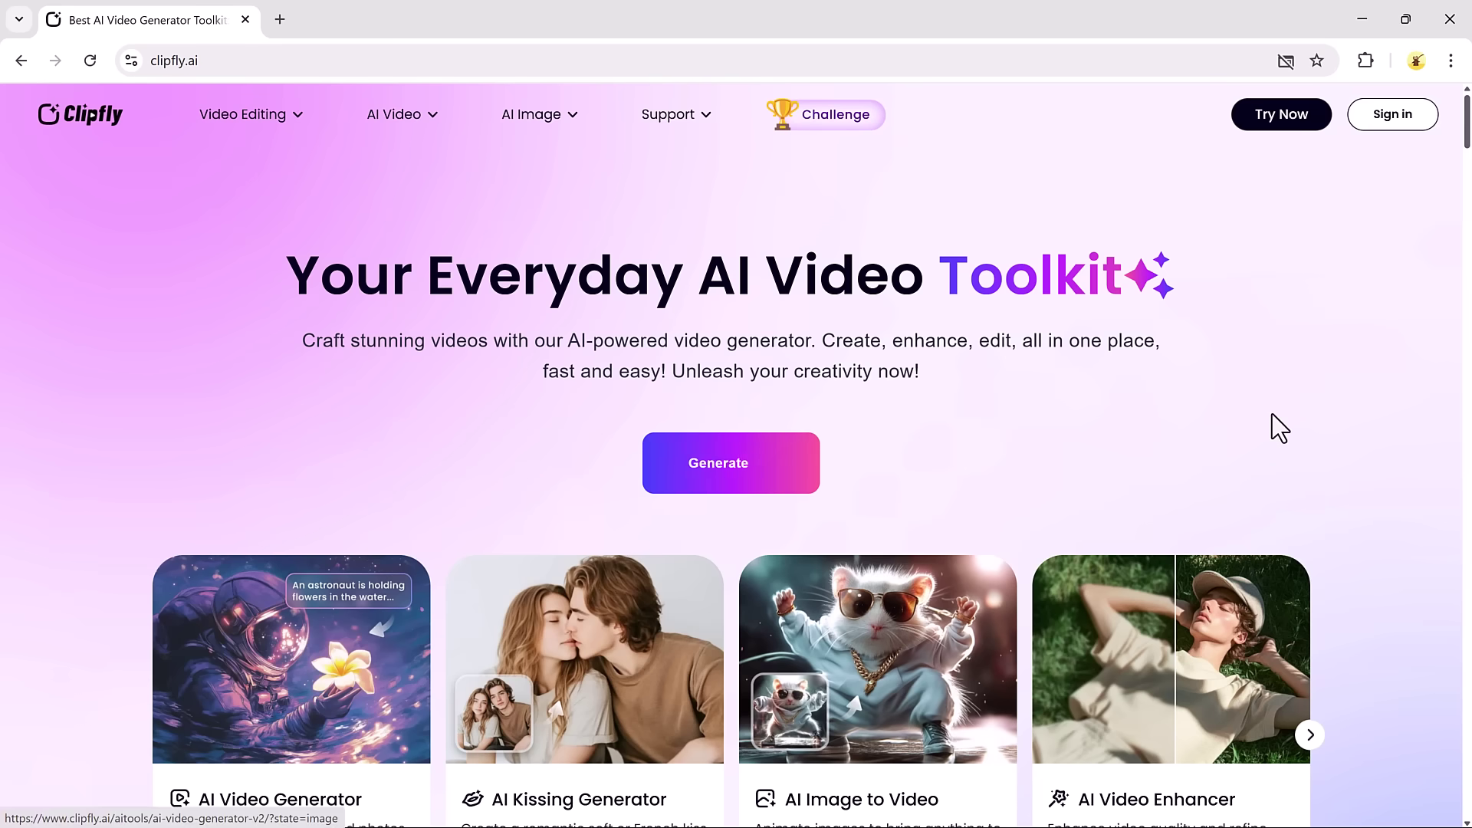
Step: Scroll down through the clipfly.ai landing page to review its content
scroll(1278, 427, down, 5)
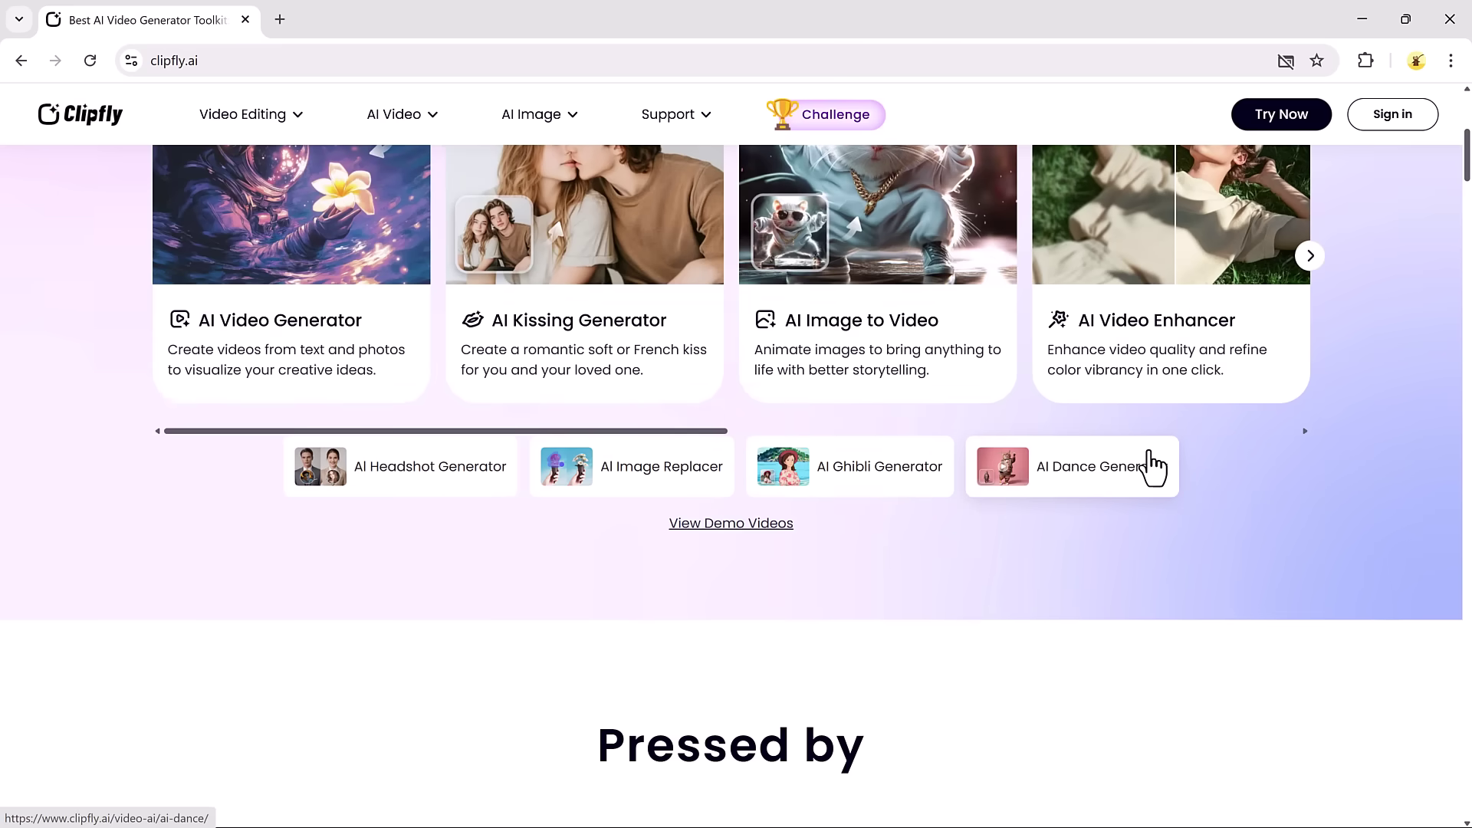
scroll(1150, 463, down, 3)
scroll(1150, 463, down, 3)
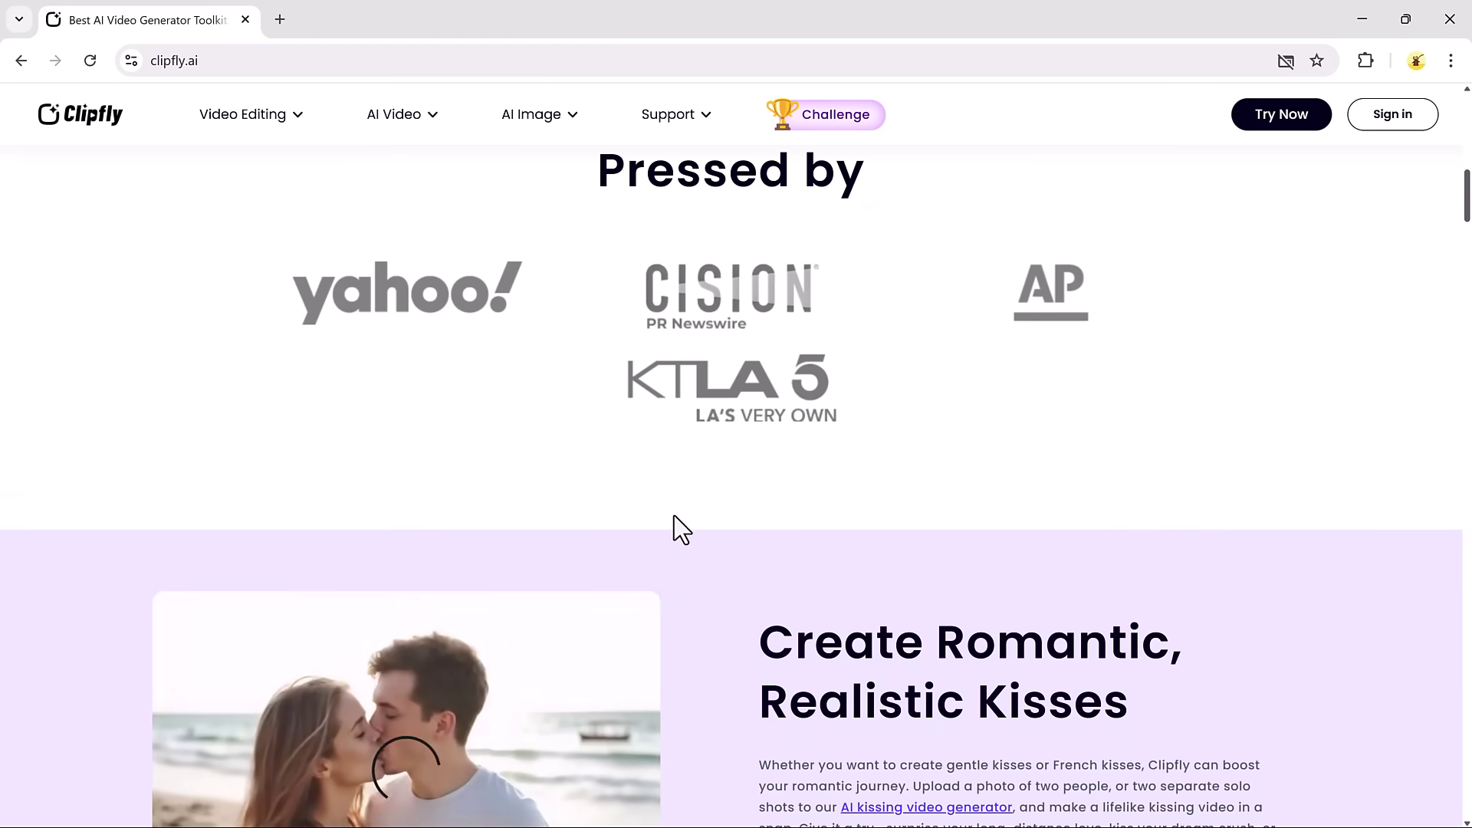
scroll(674, 515, down, 3)
scroll(1161, 563, down, 3)
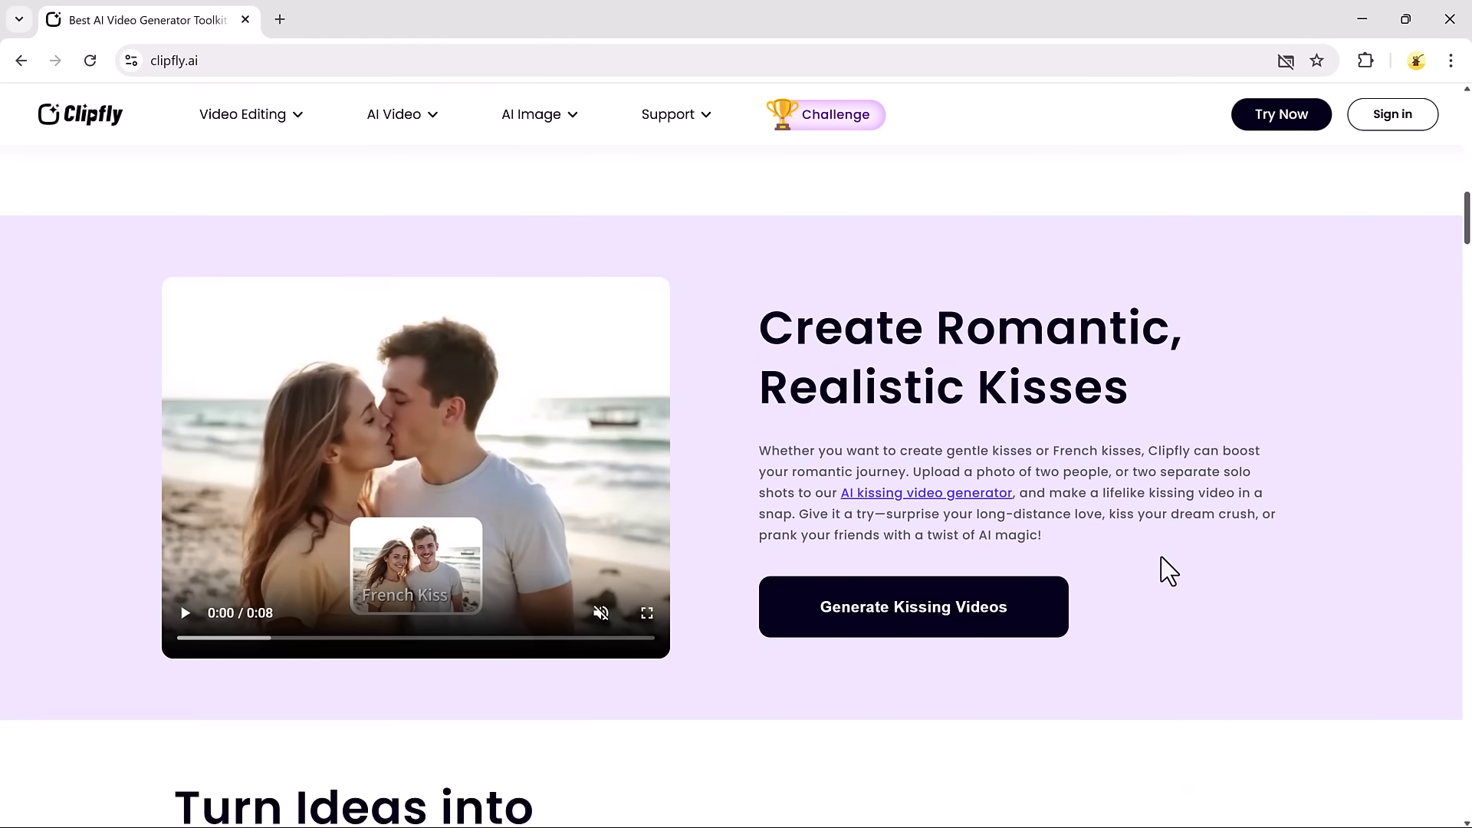
scroll(996, 575, down, 2)
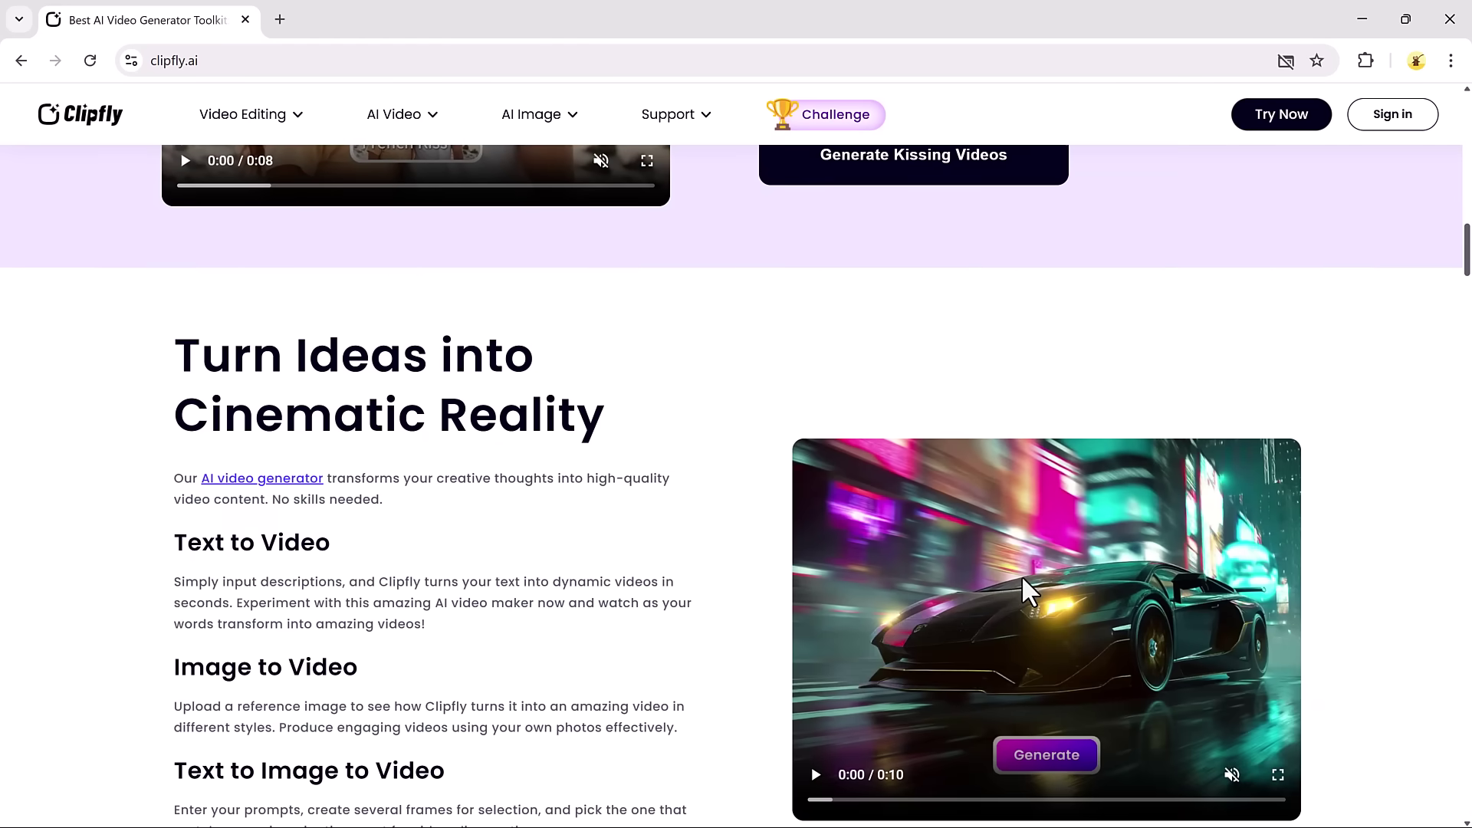
scroll(1022, 575, down, 3)
scroll(443, 494, down, 6)
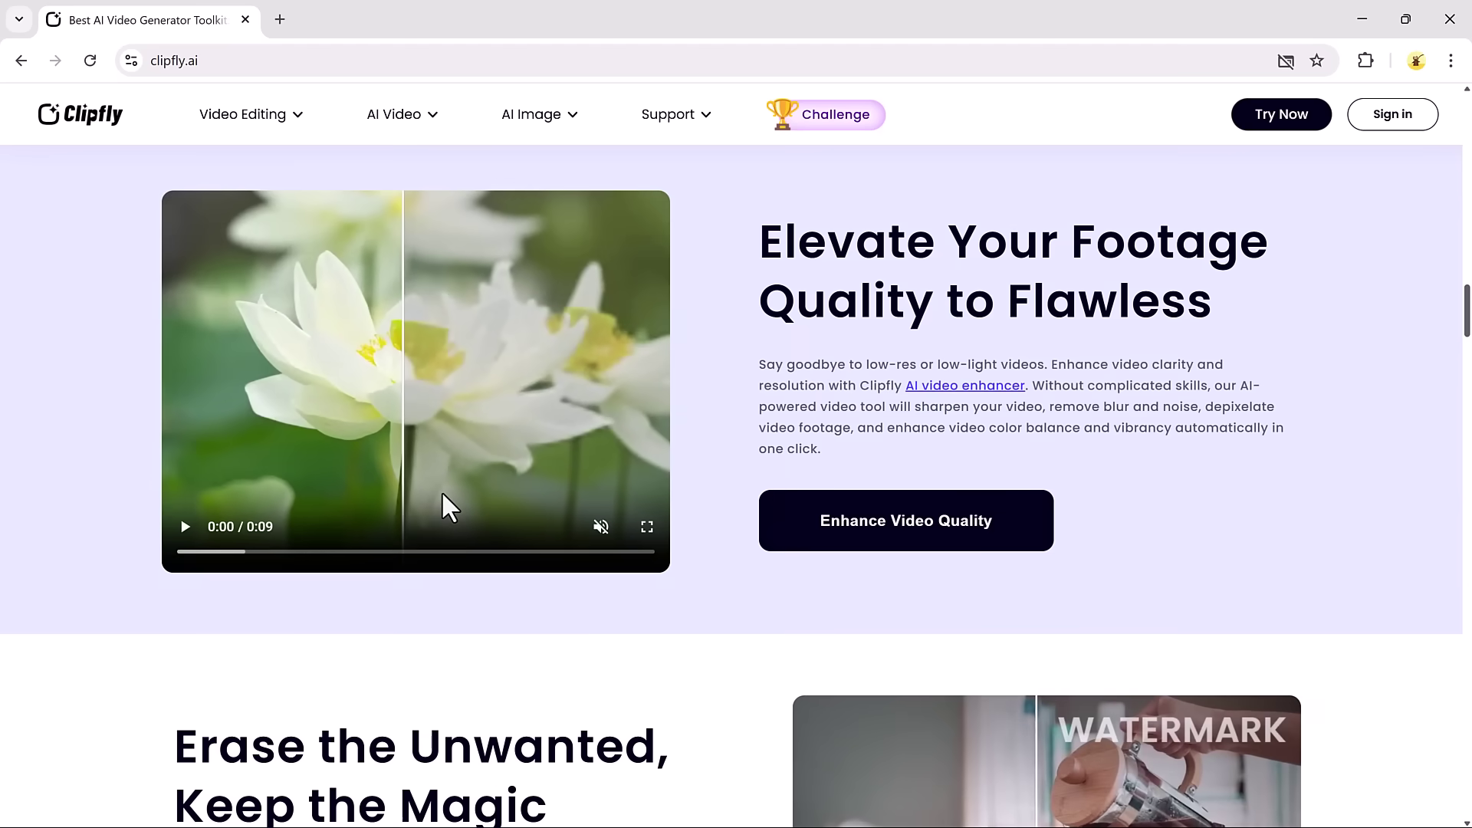
scroll(443, 494, down, 4)
scroll(813, 575, down, 5)
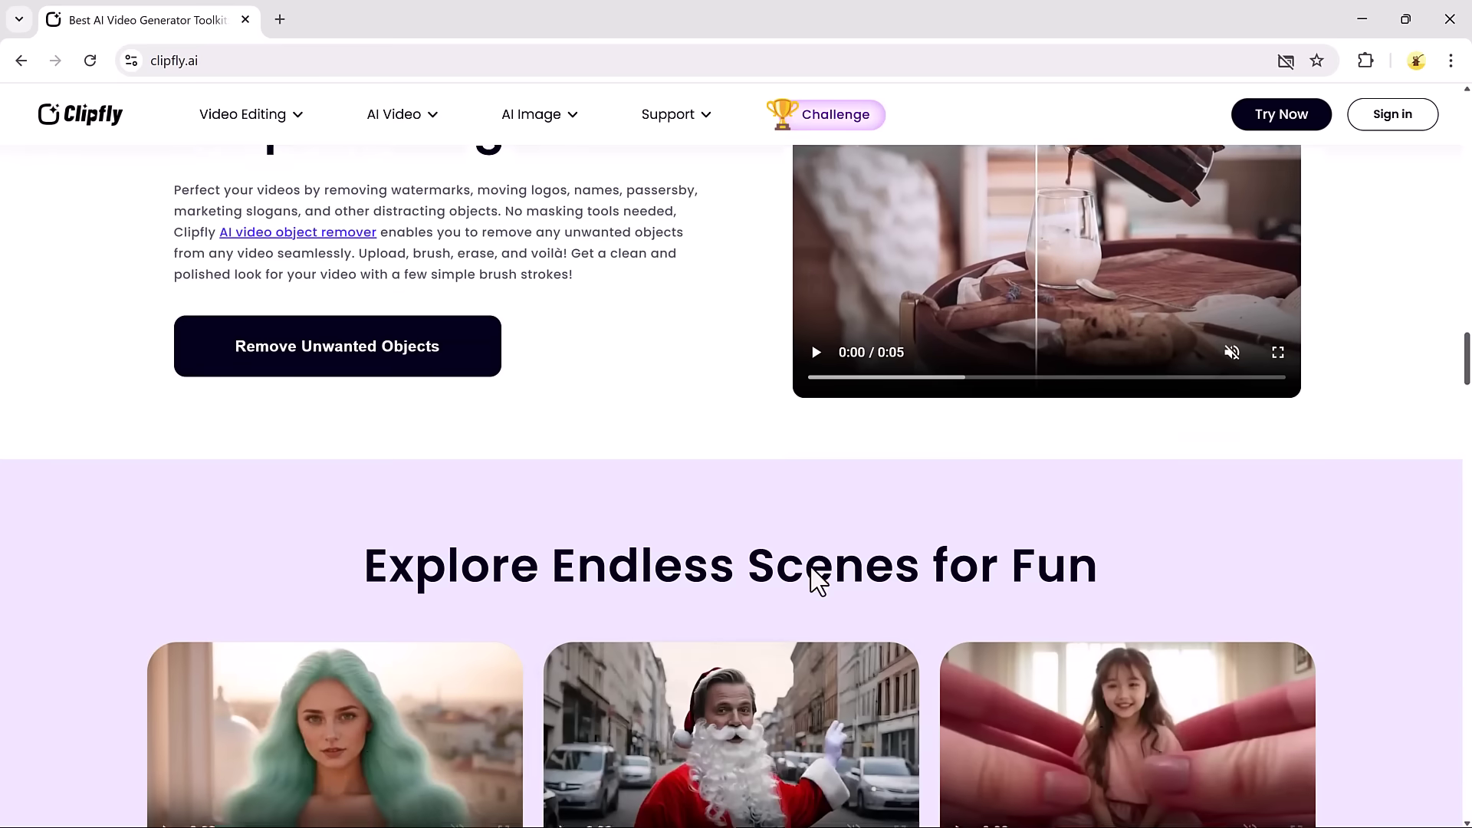
scroll(881, 575, down, 5)
scroll(881, 575, down, 8)
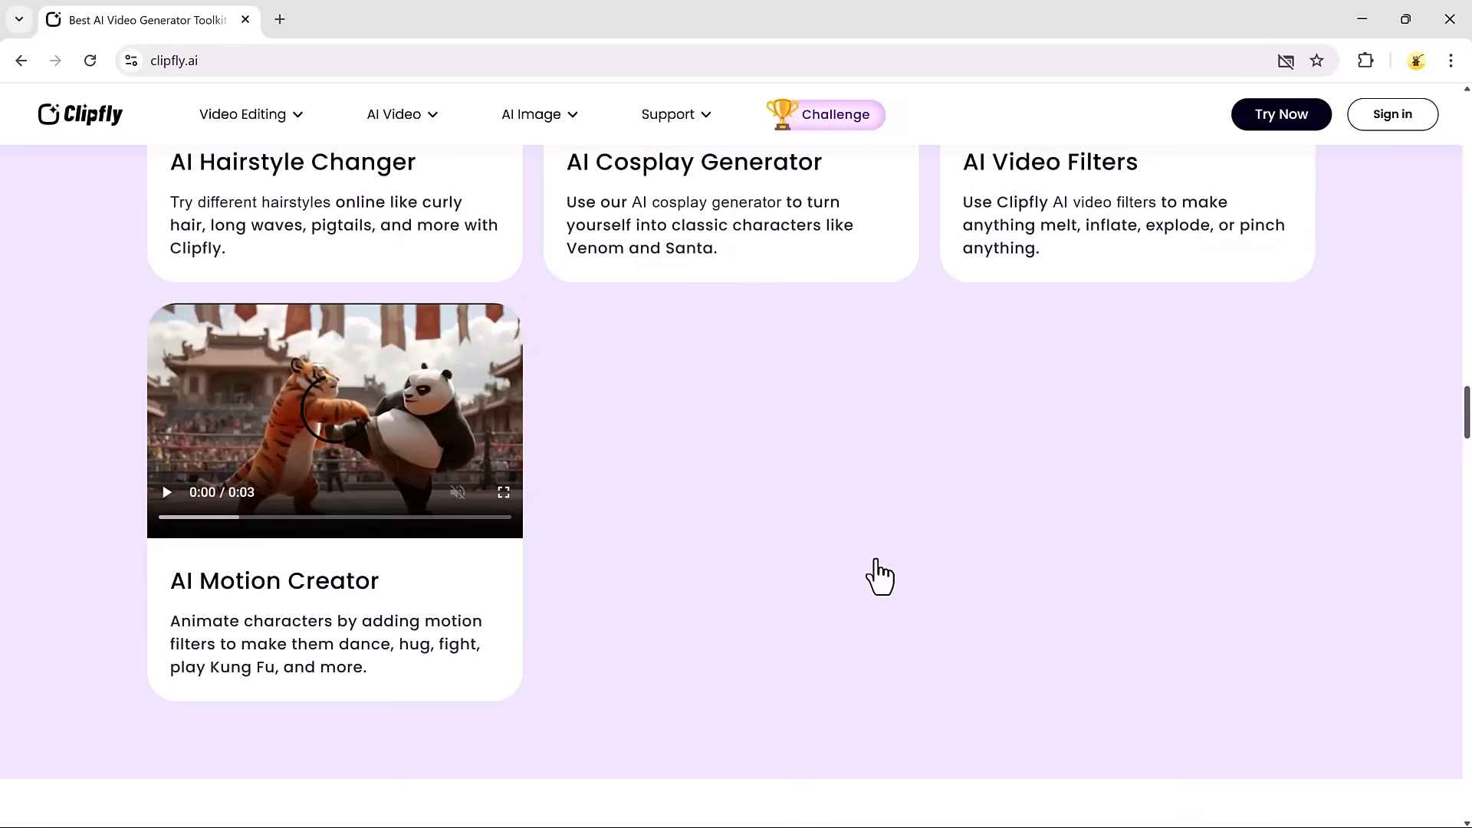
scroll(877, 558, down, 2)
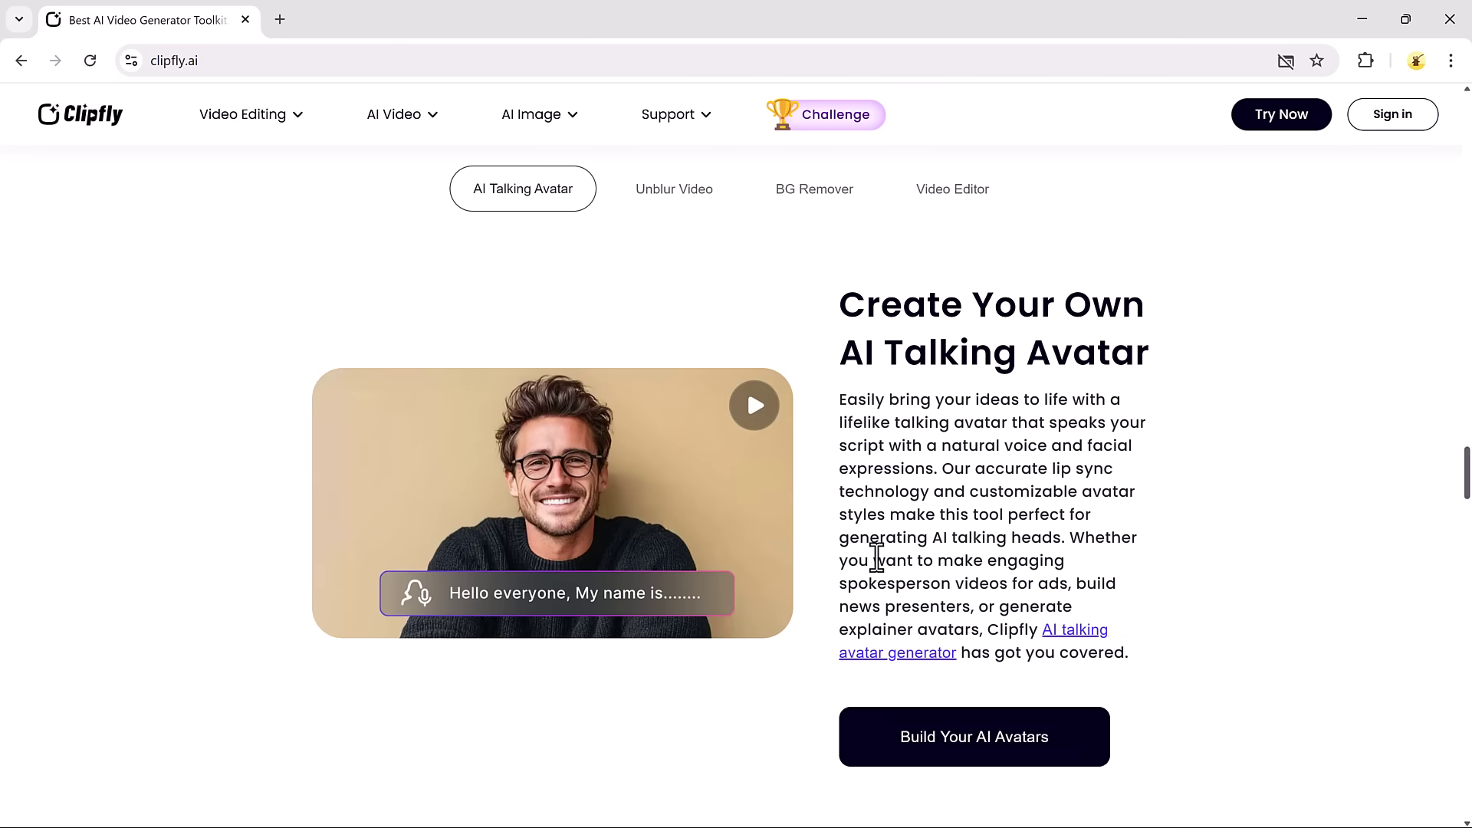
scroll(876, 559, down, 5)
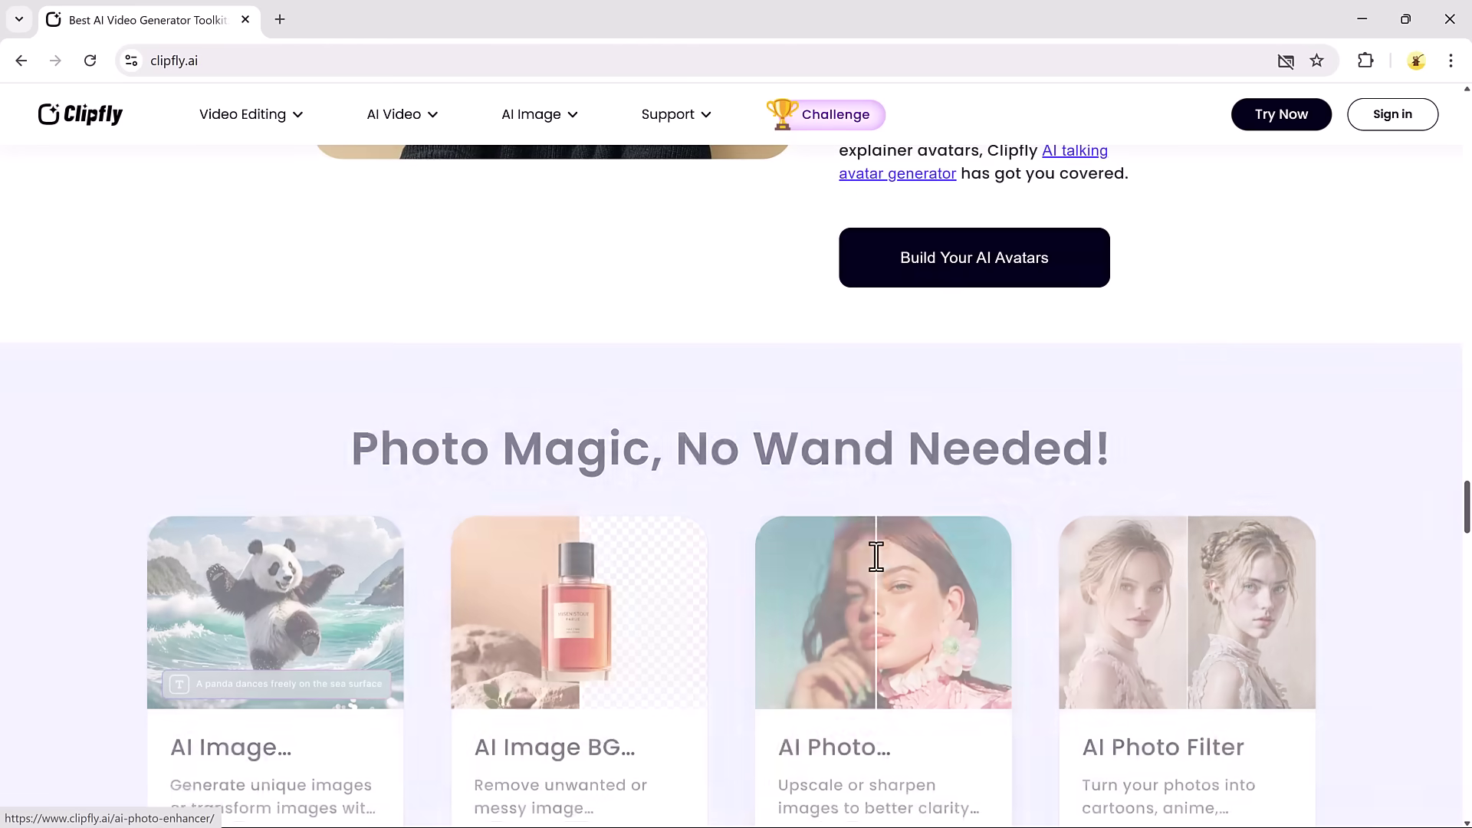
scroll(877, 558, down, 5)
scroll(876, 557, down, 4)
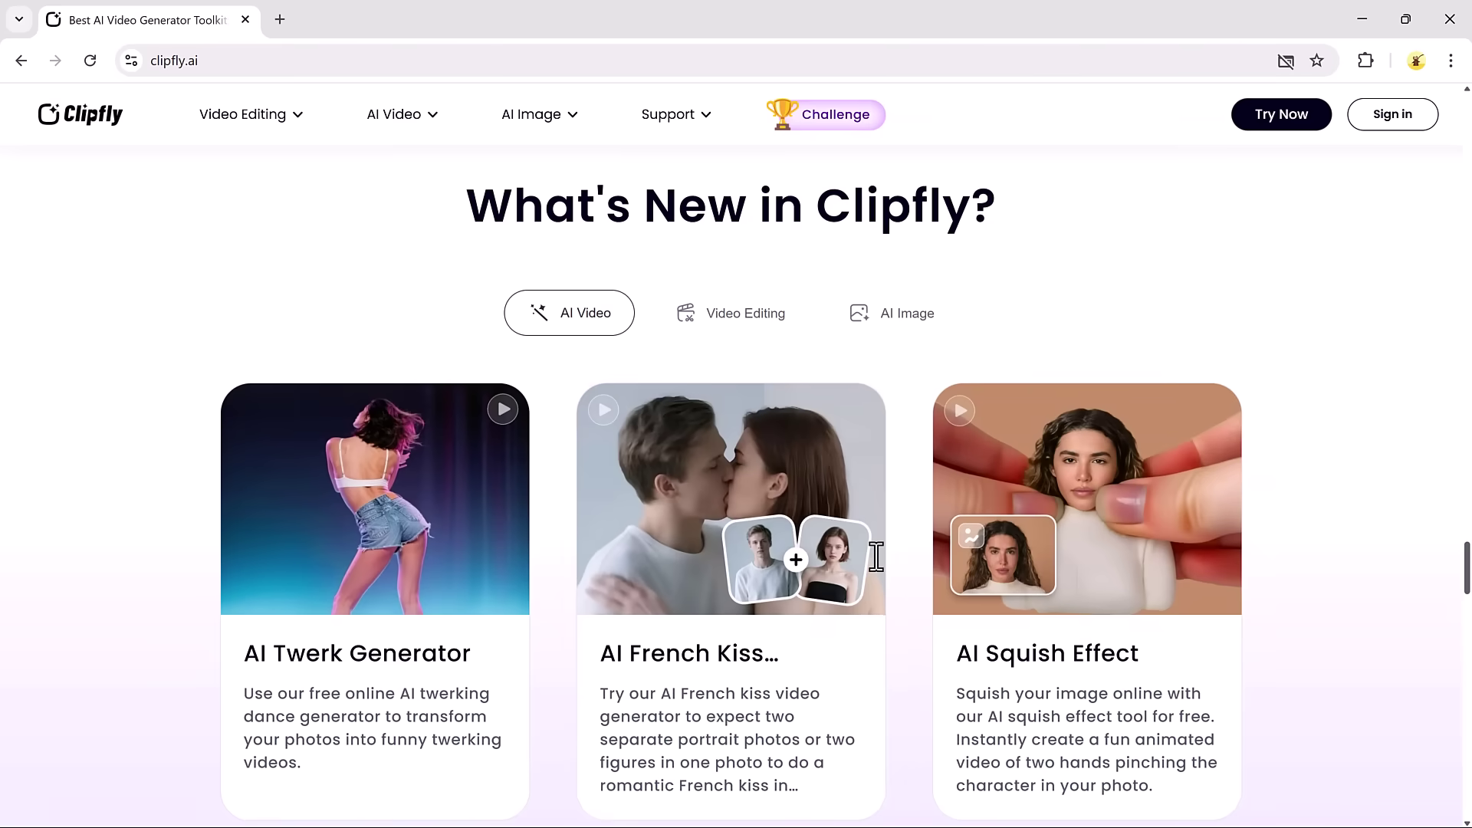
scroll(877, 571, down, 4)
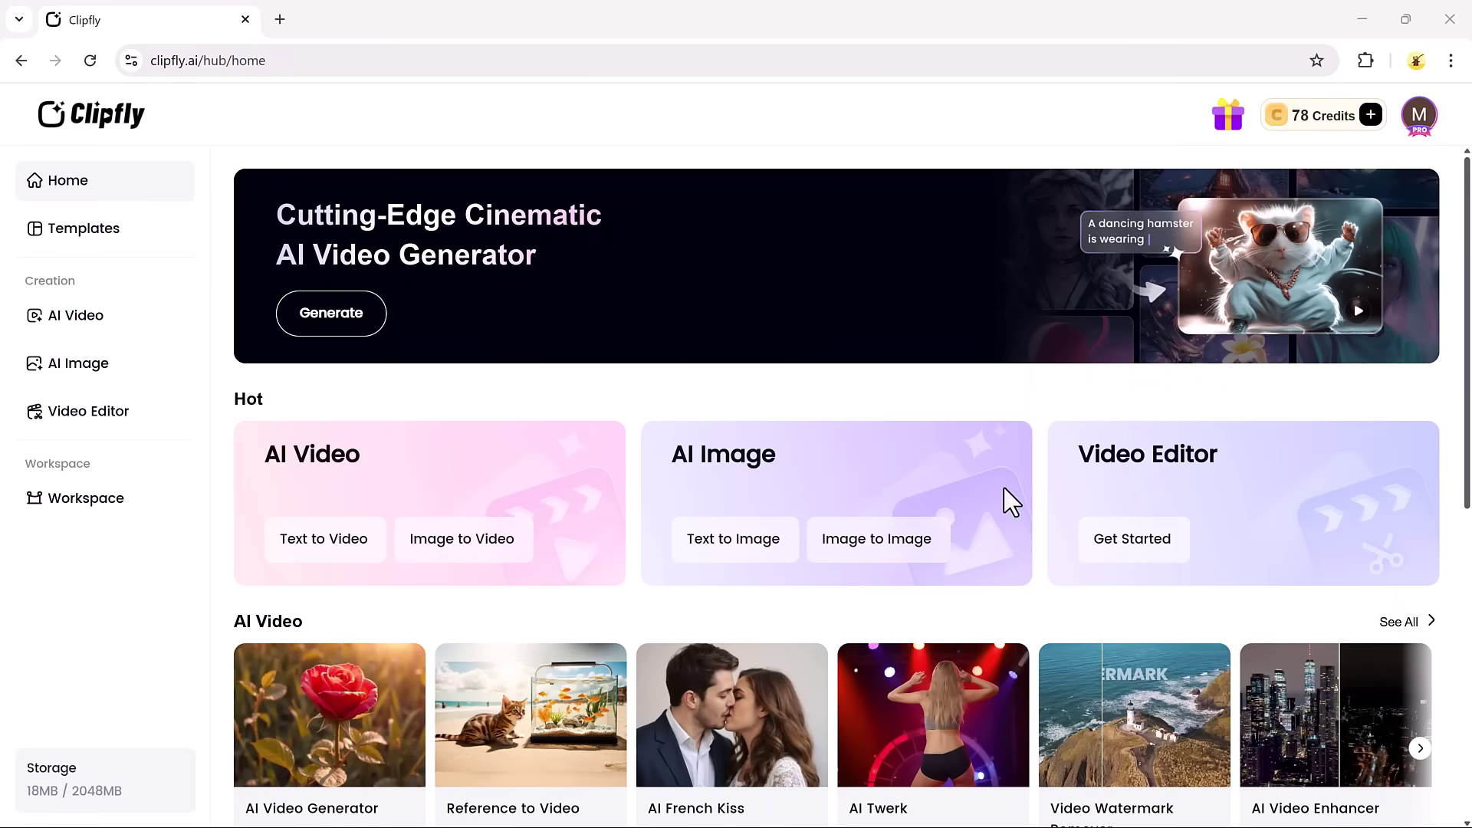
scroll(896, 338, down, 2)
scroll(897, 341, down, 3)
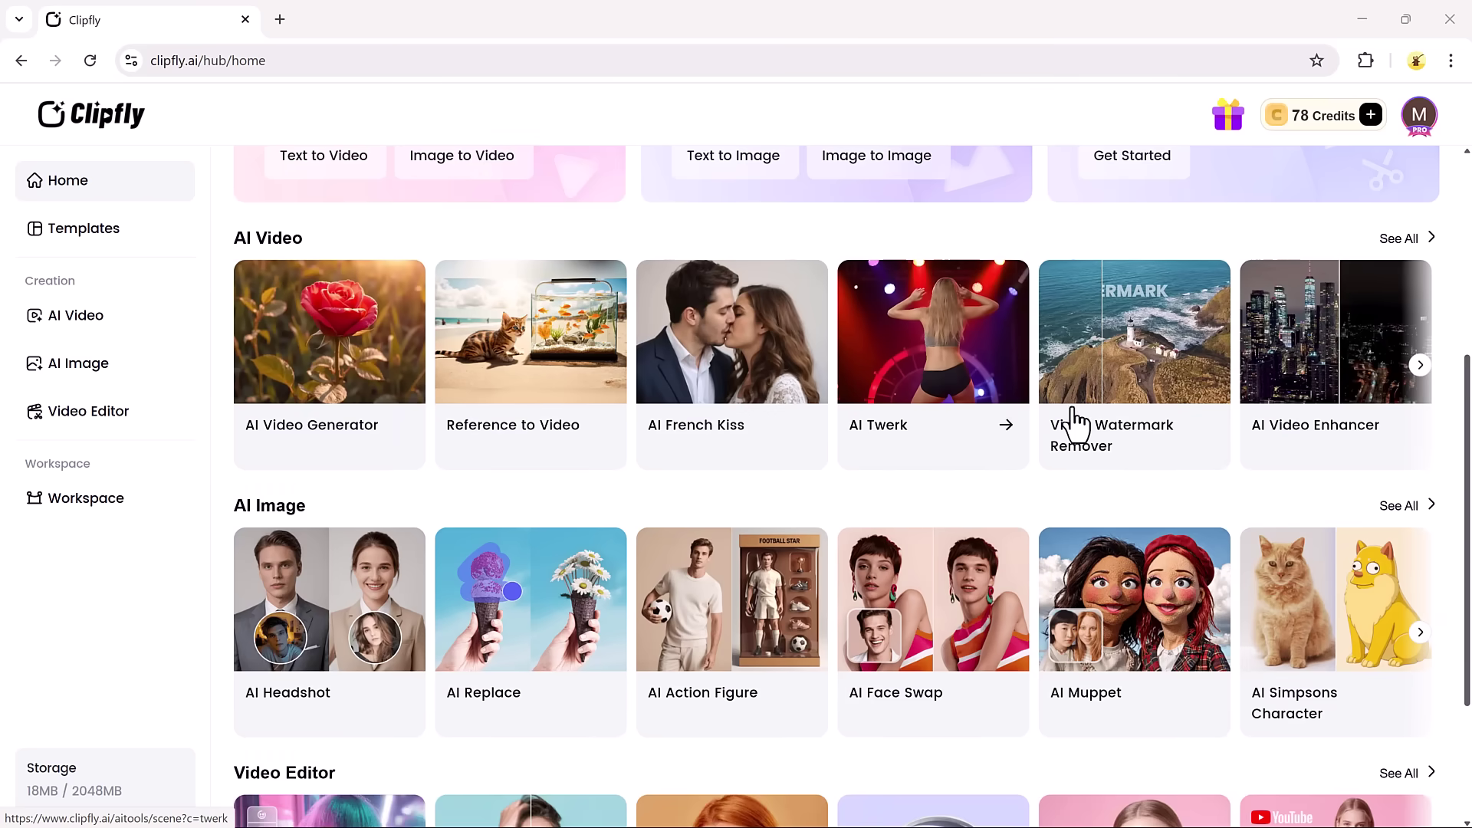
scroll(913, 424, down, 3)
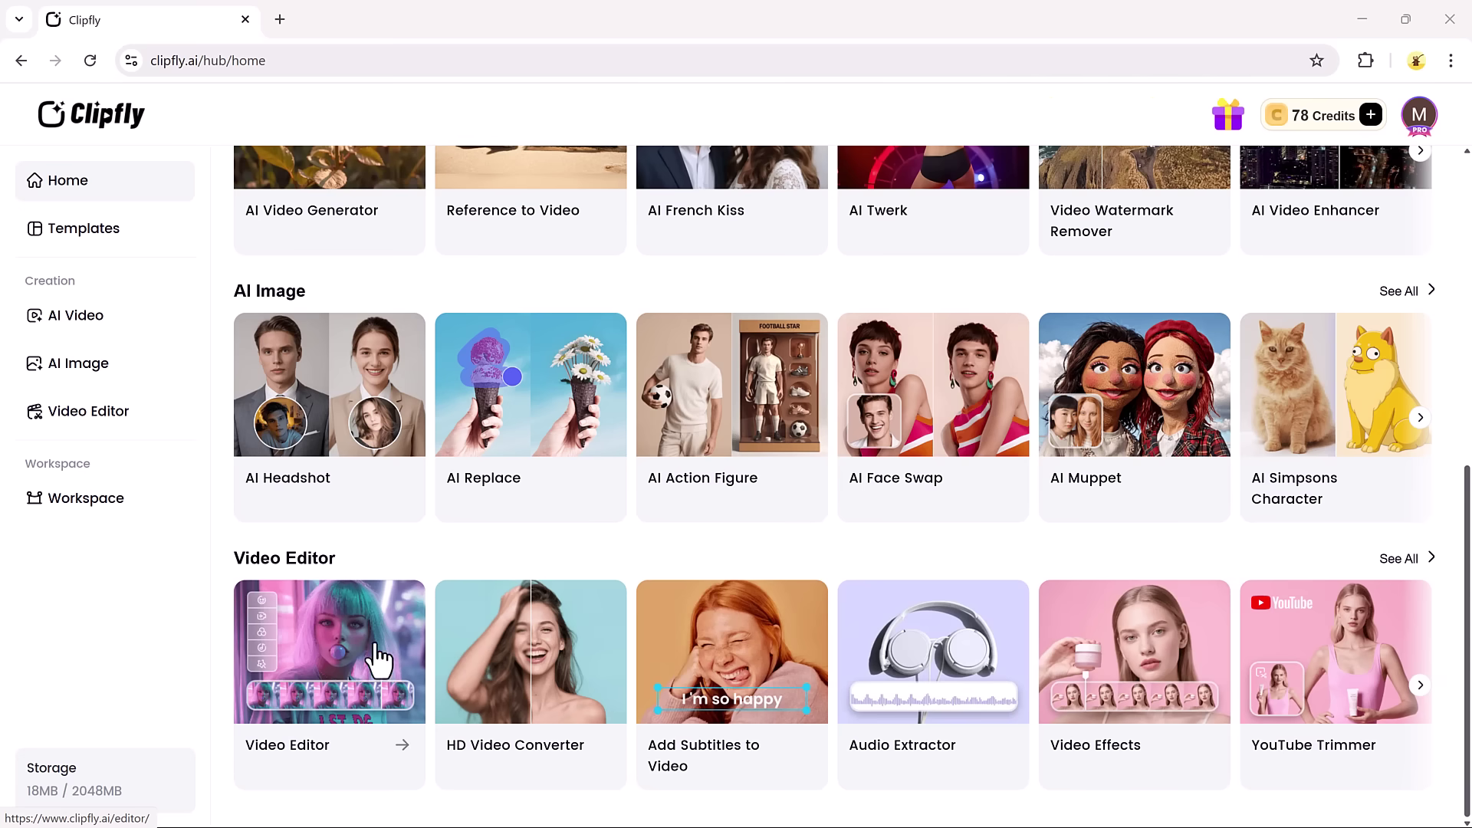
scroll(526, 558, up, 8)
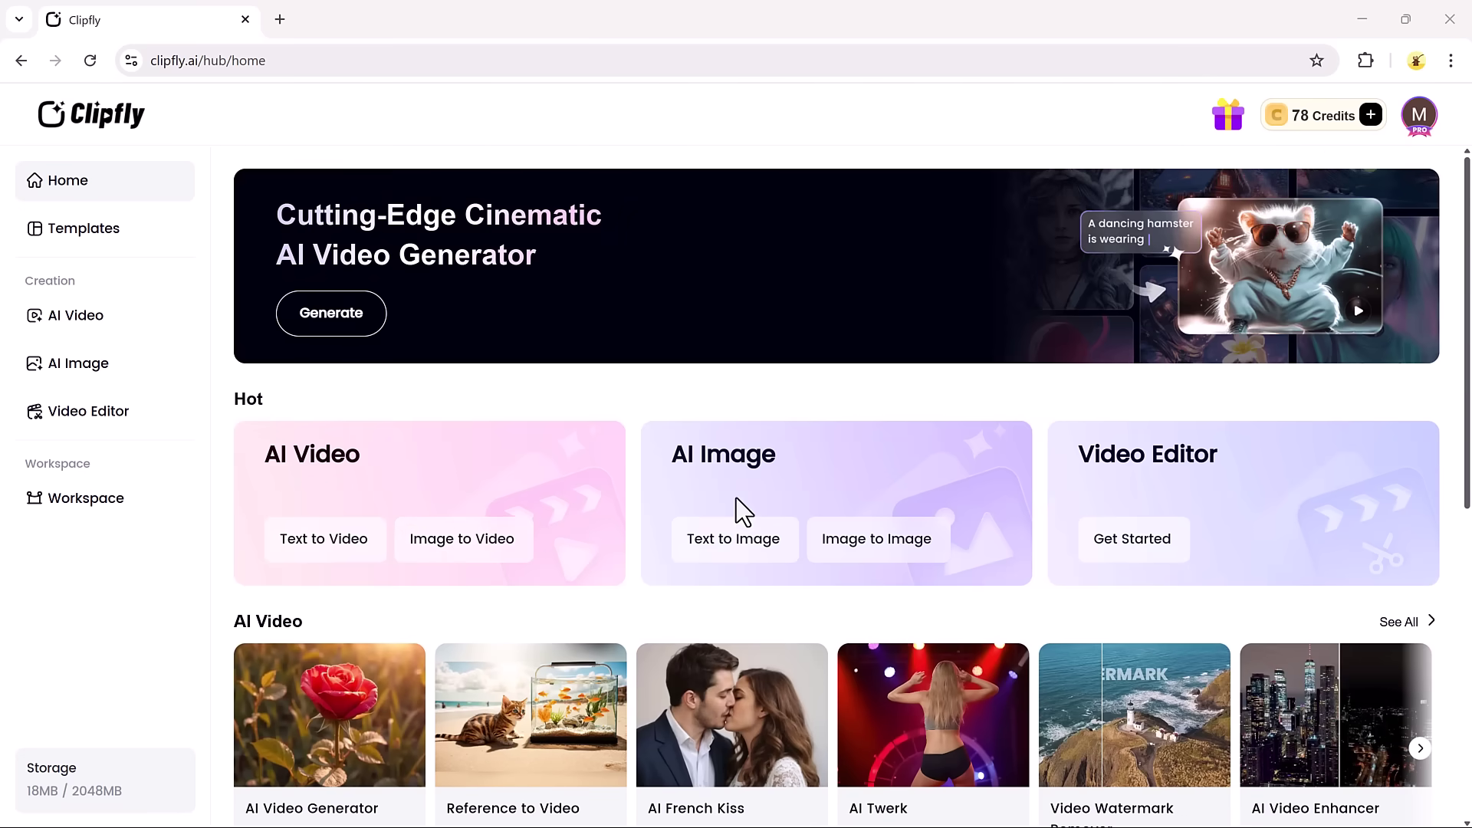
scroll(747, 414, down, 1)
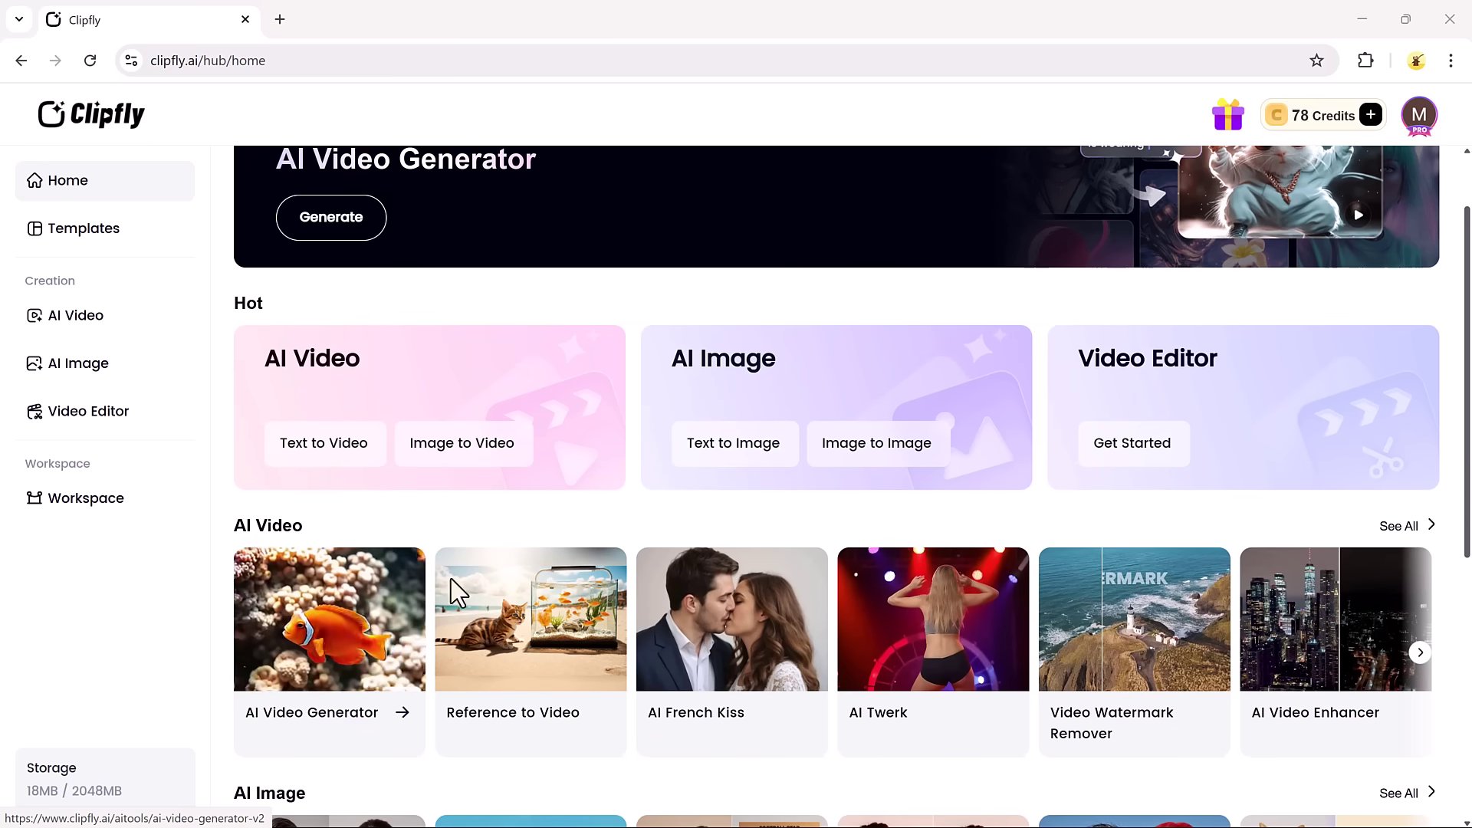
scroll(542, 444, down, 4)
scroll(611, 499, up, 2)
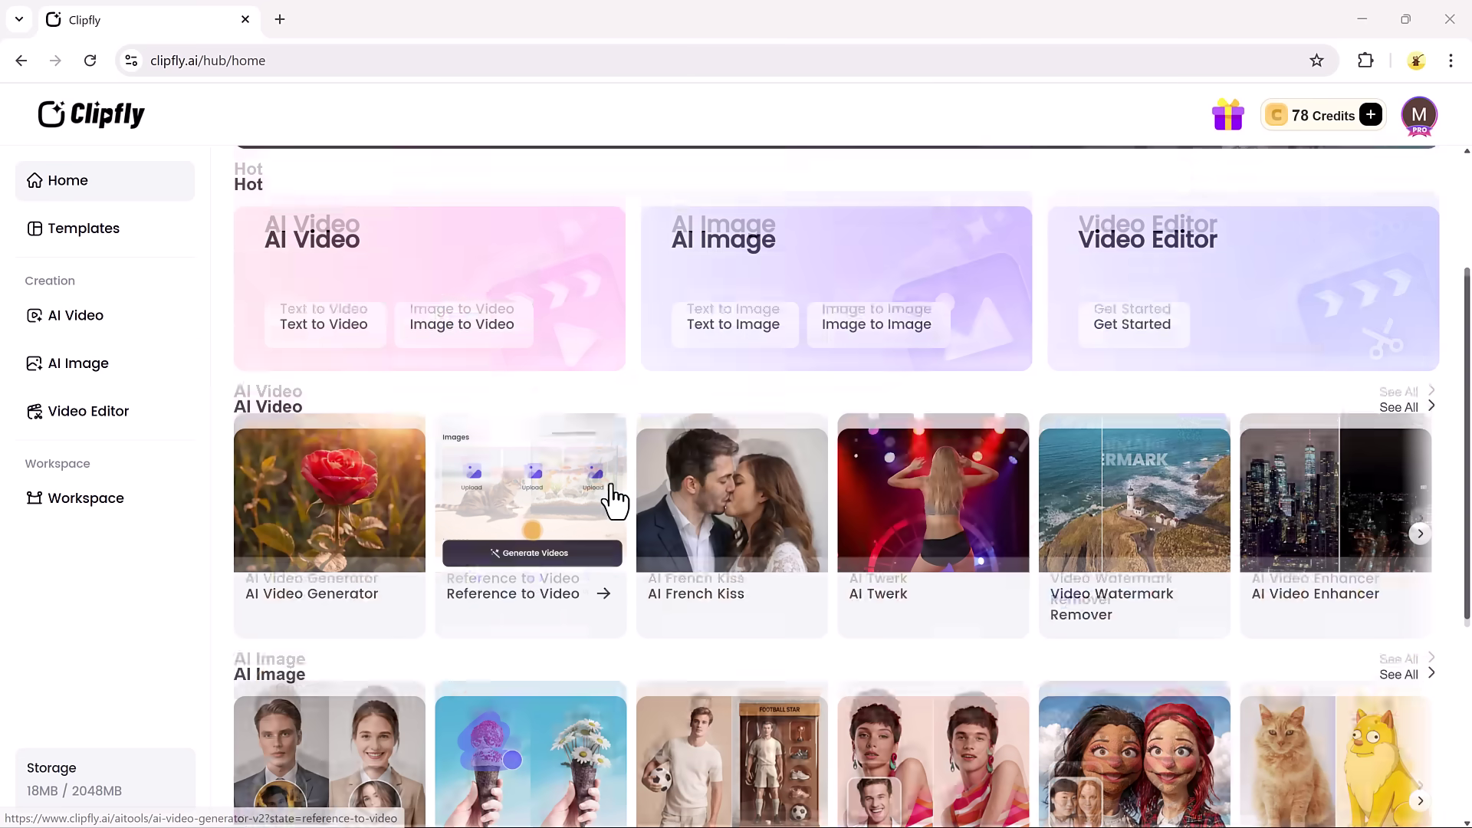
scroll(492, 591, down, 2)
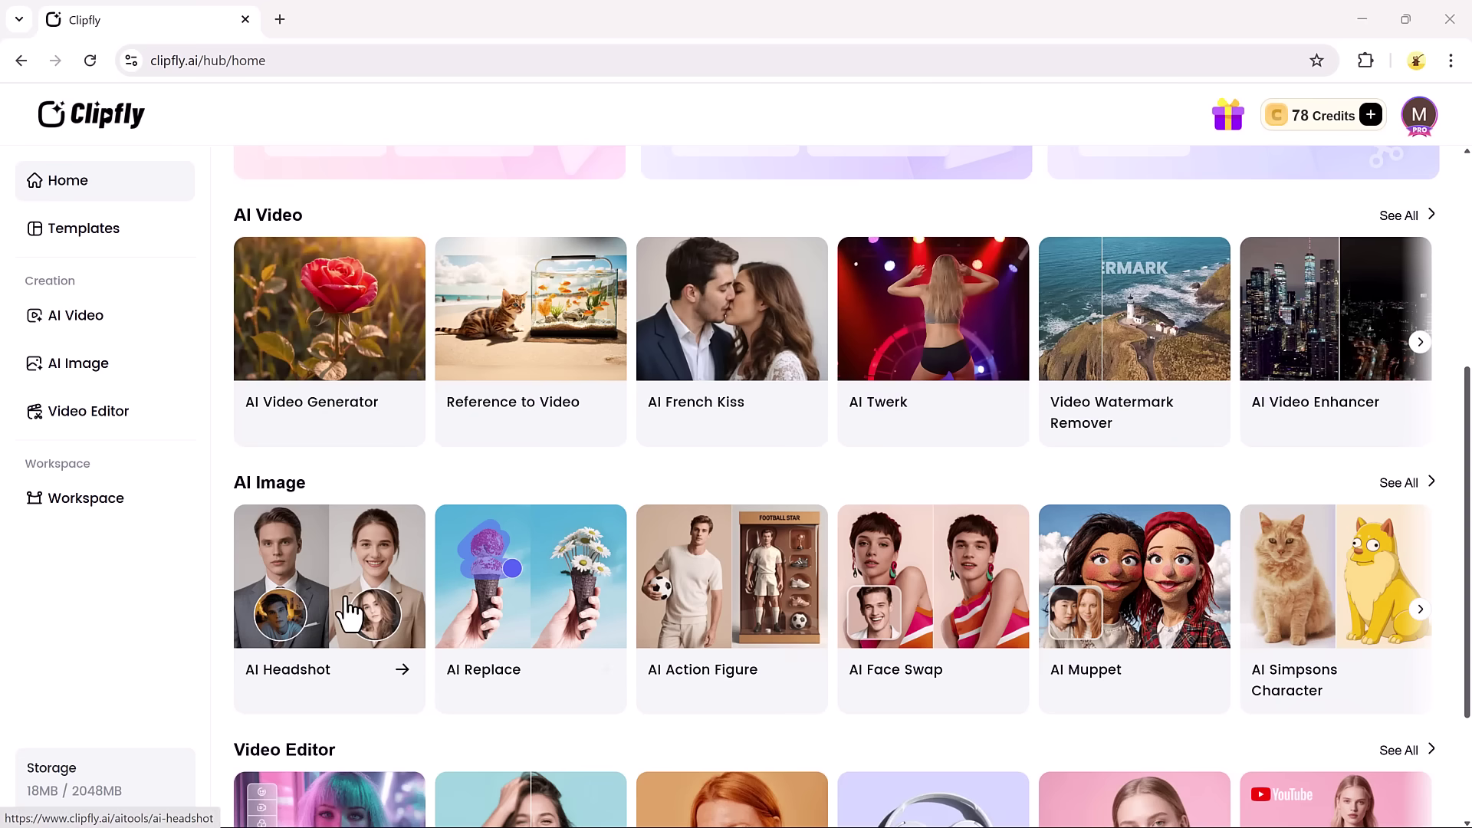
Step: Open the AI Headshot Generator from its card on the home hub
click(348, 611)
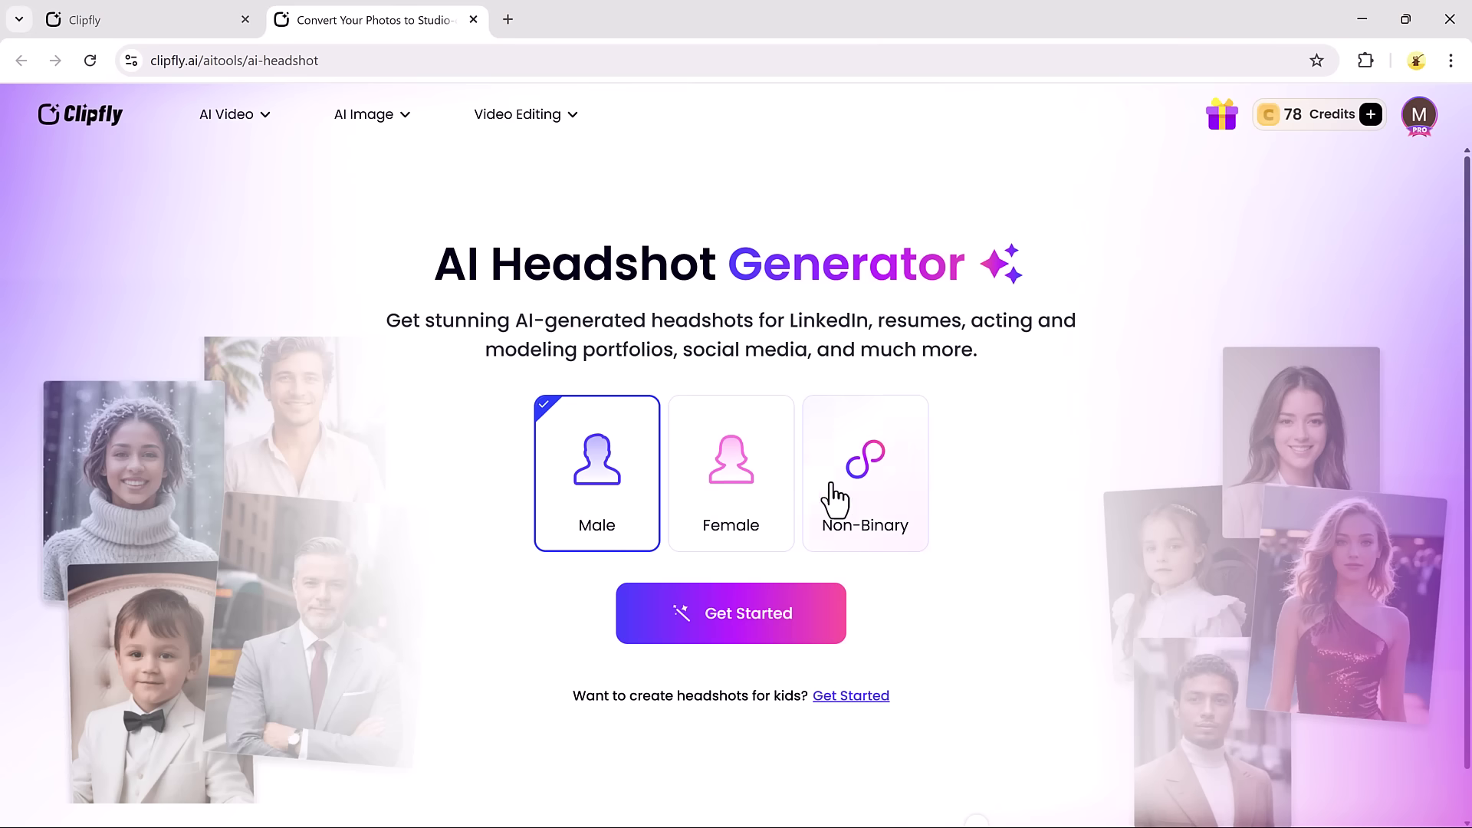
Step: Begin the headshot setup with Male as the subject
click(742, 630)
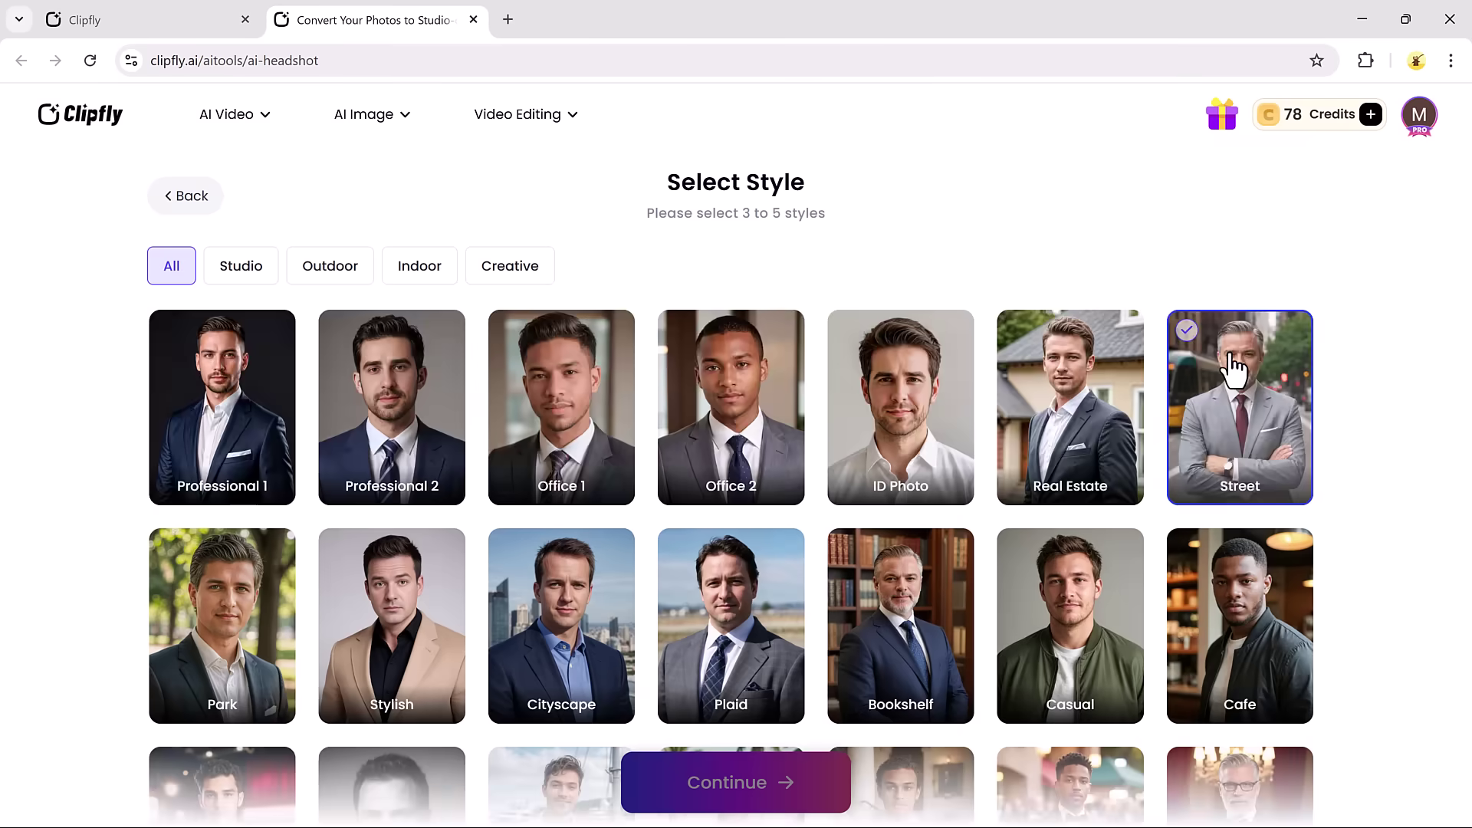
scroll(1225, 368, down, 5)
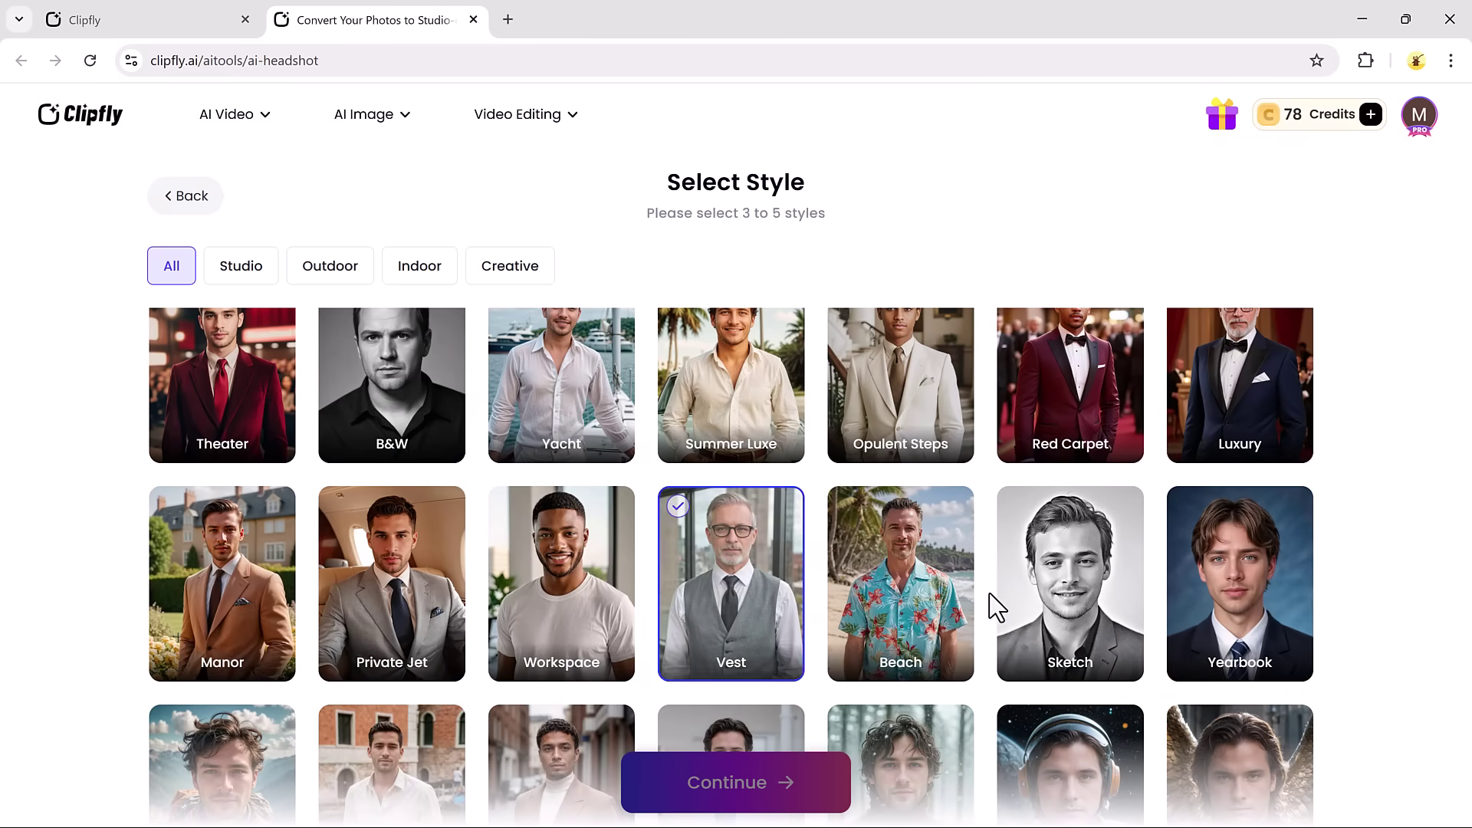
click(1131, 601)
scroll(1133, 603, up, 1)
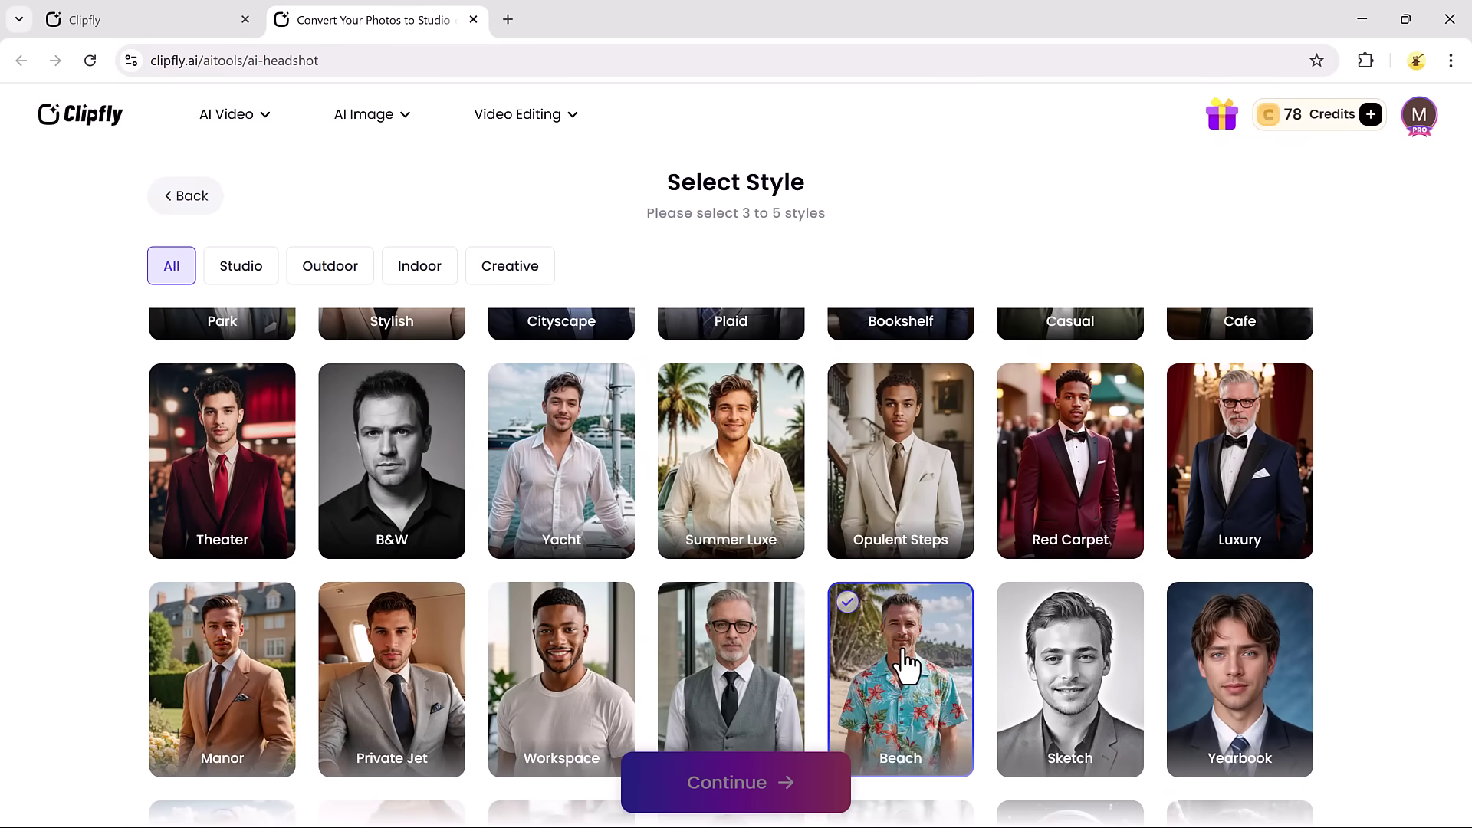
Step: Select the Beach, Summer Luxe, Plaid, Street and Game Character styles and continue
click(904, 664)
scroll(804, 583, up, 2)
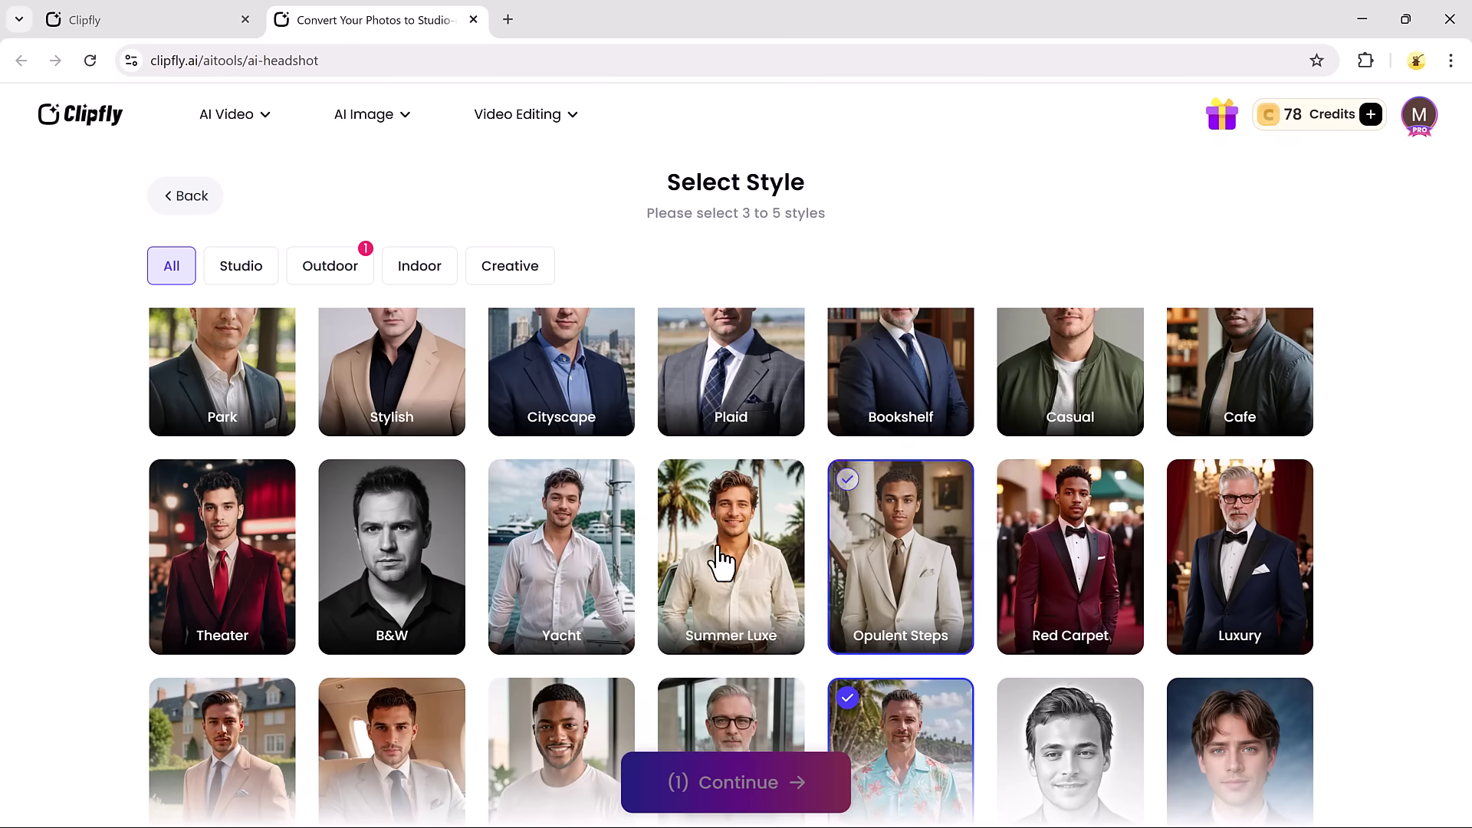
click(752, 549)
scroll(755, 510, up, 2)
click(748, 495)
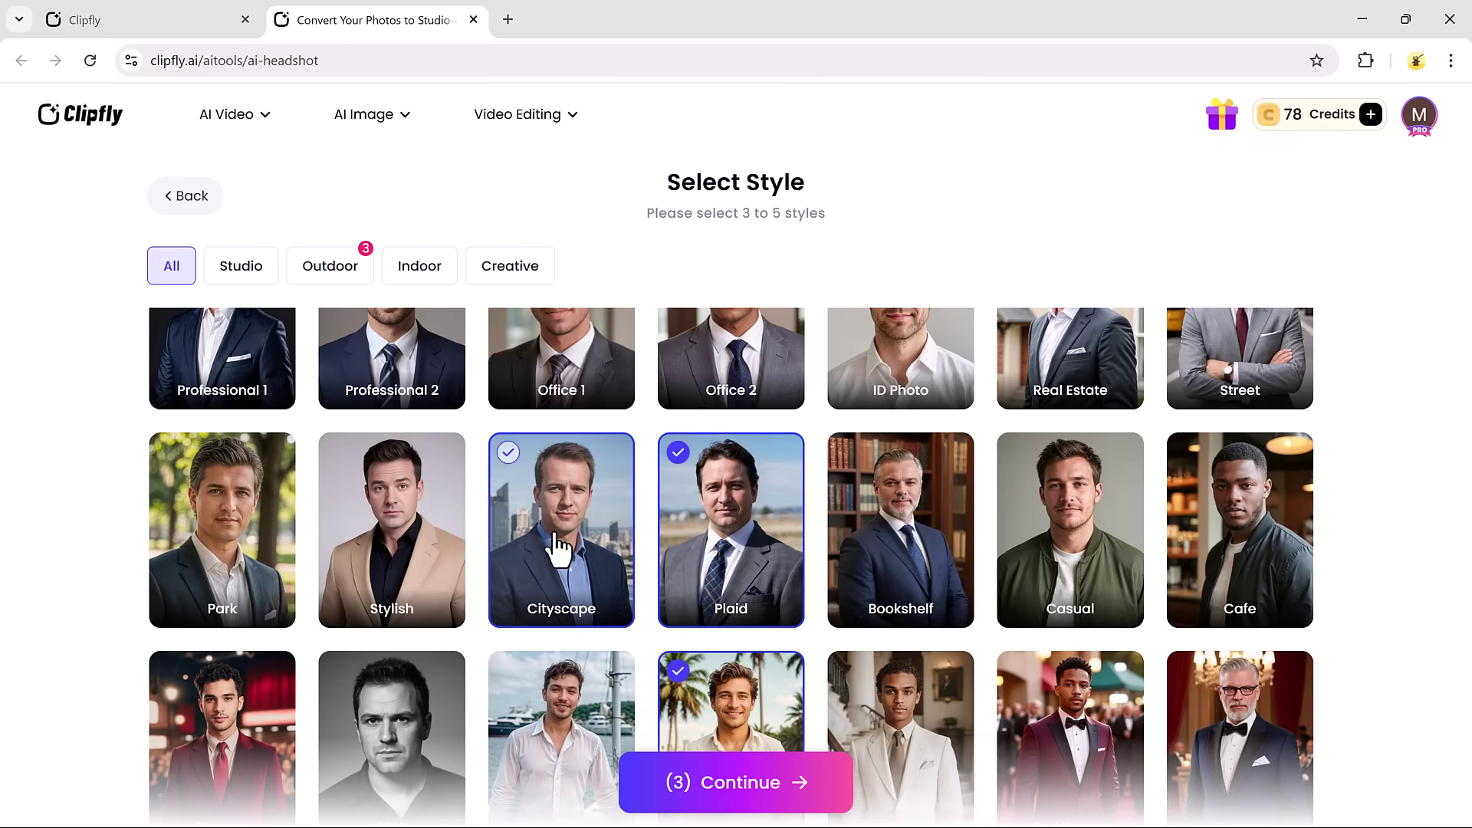
scroll(843, 475, up, 1)
click(1254, 432)
scroll(882, 479, down, 10)
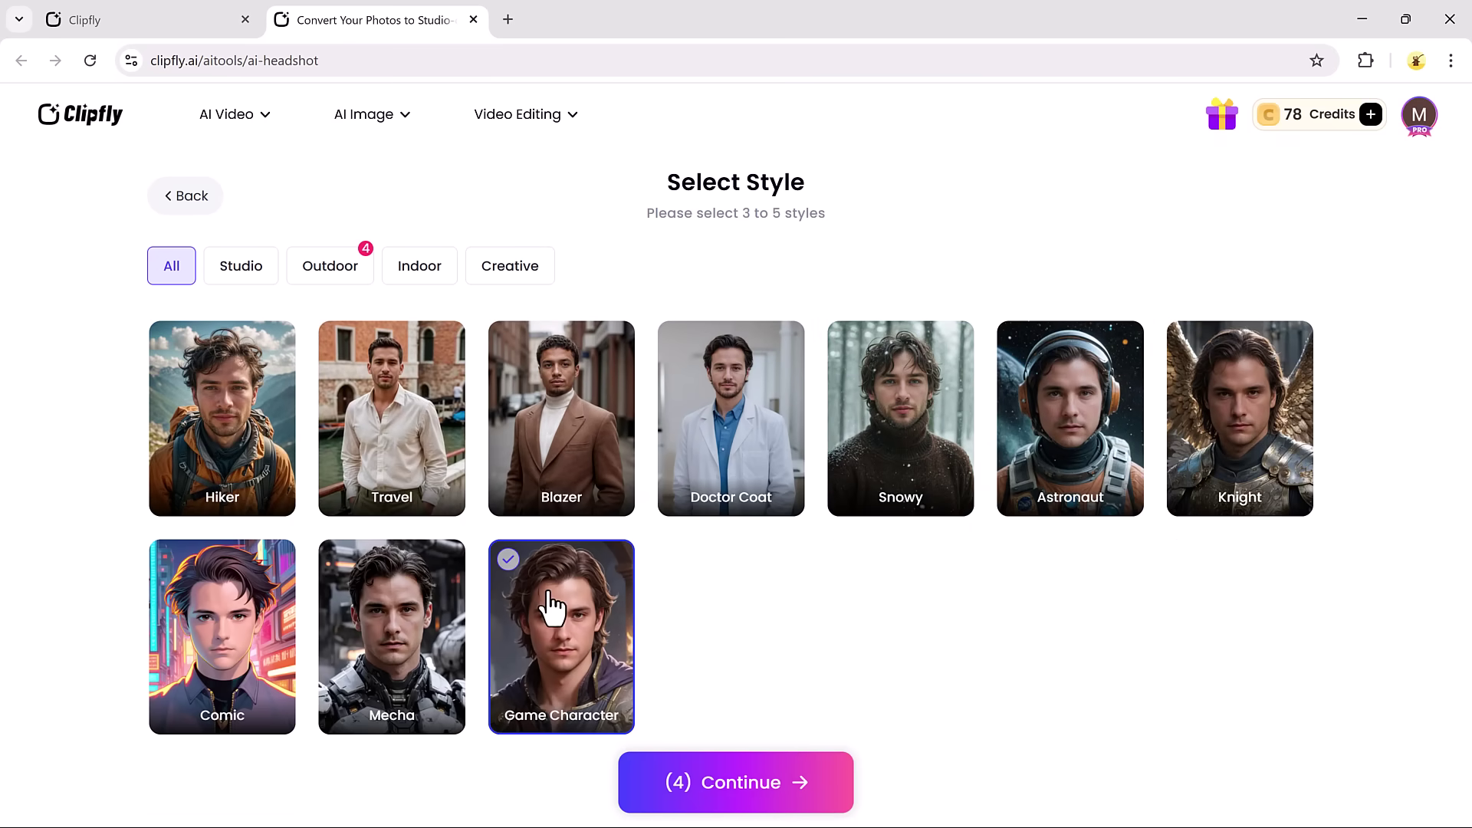
click(552, 602)
click(774, 801)
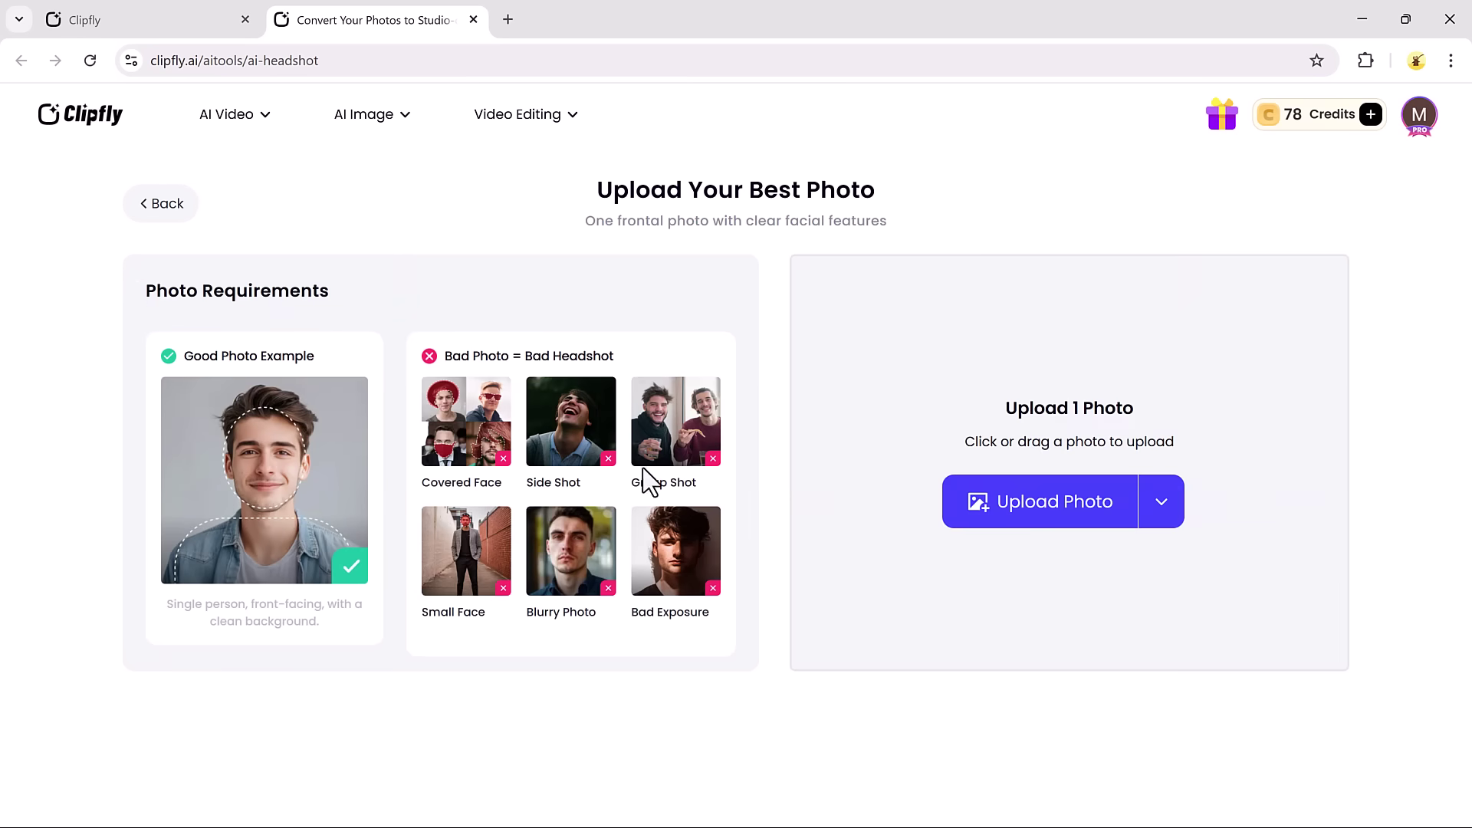
Step: Upload the pexels-creationhill-1681010 portrait and generate 5 headshots
click(990, 484)
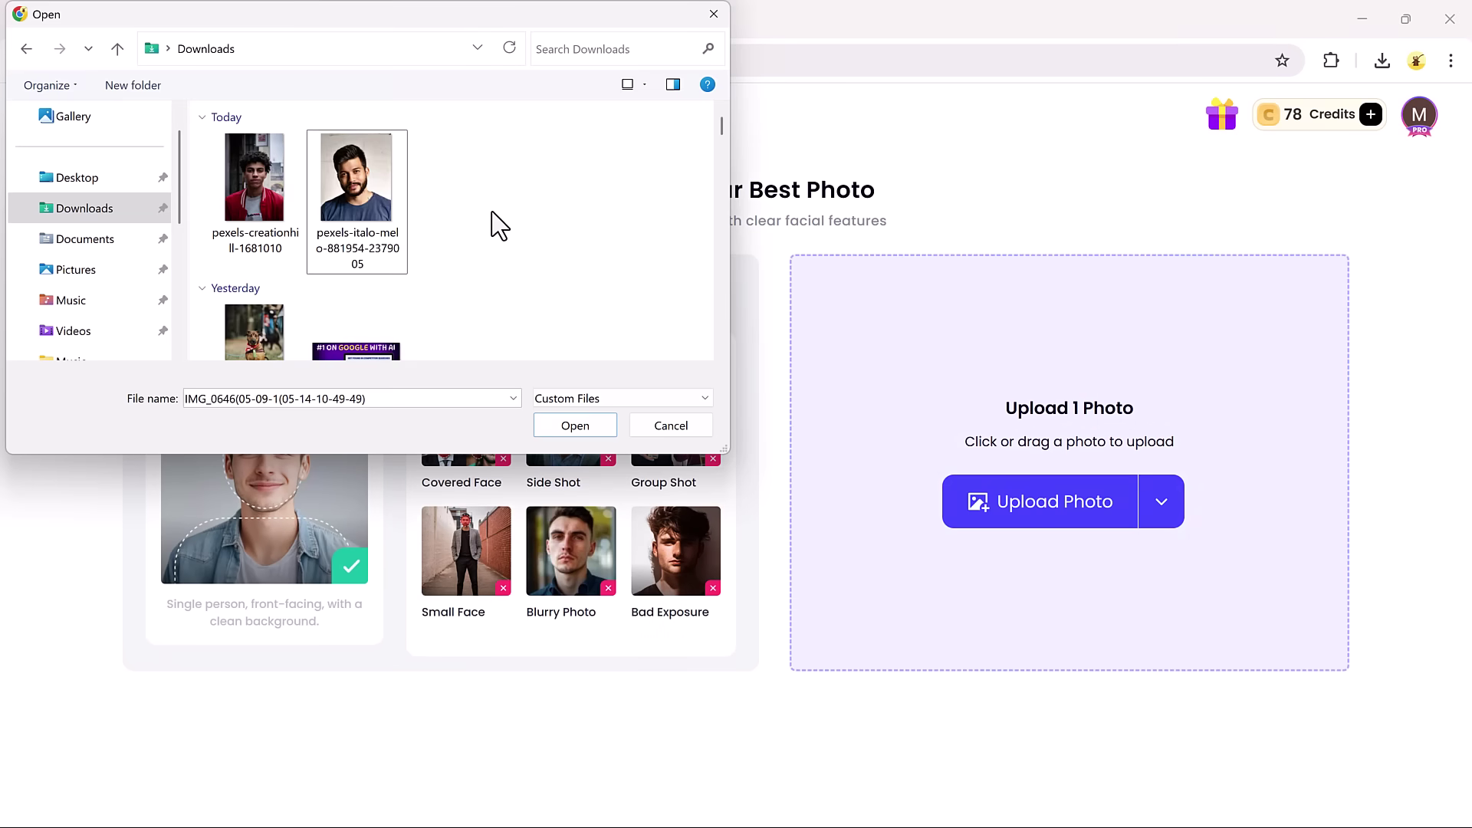
double_click(258, 189)
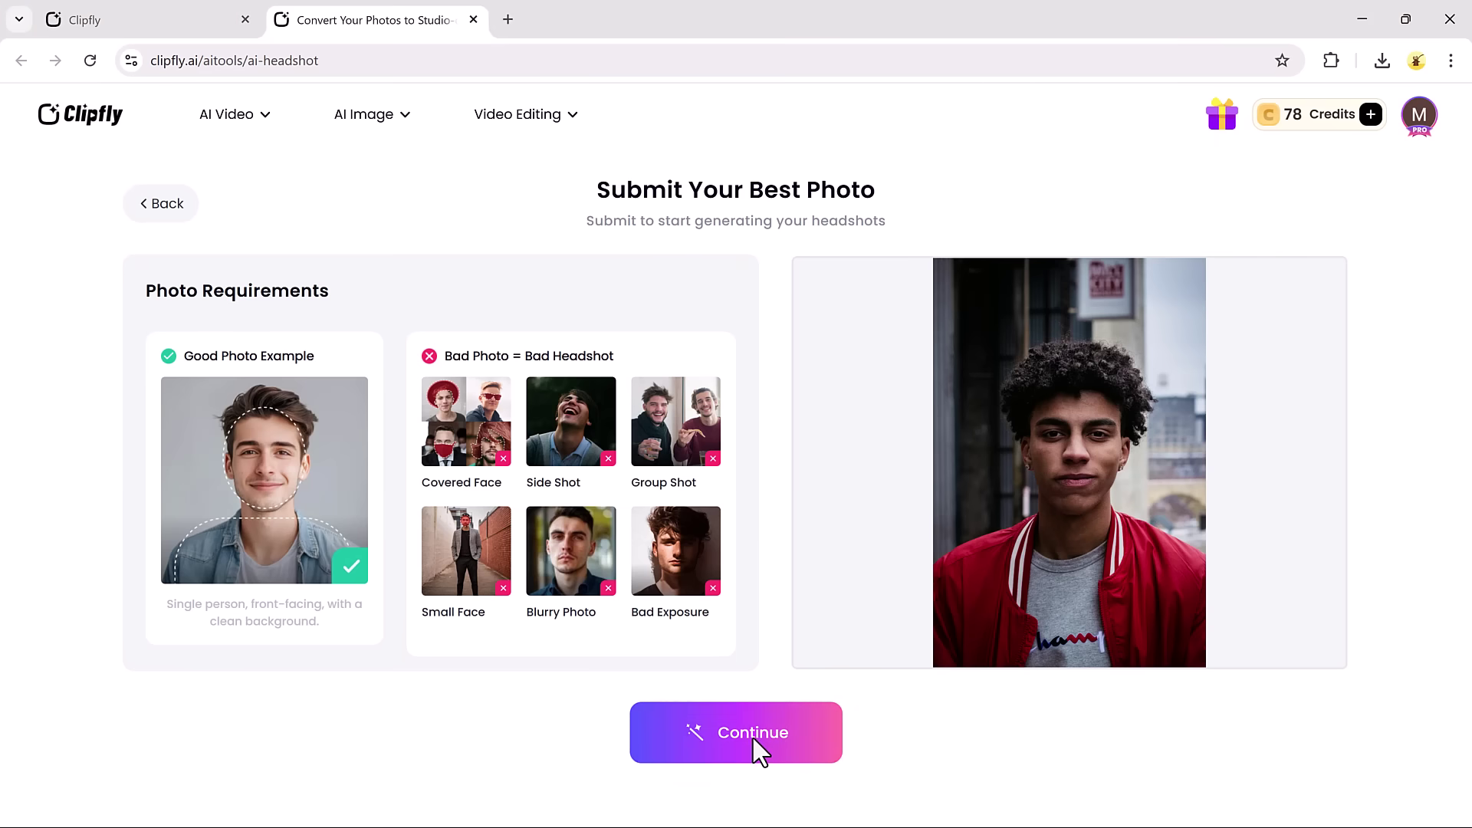
click(759, 736)
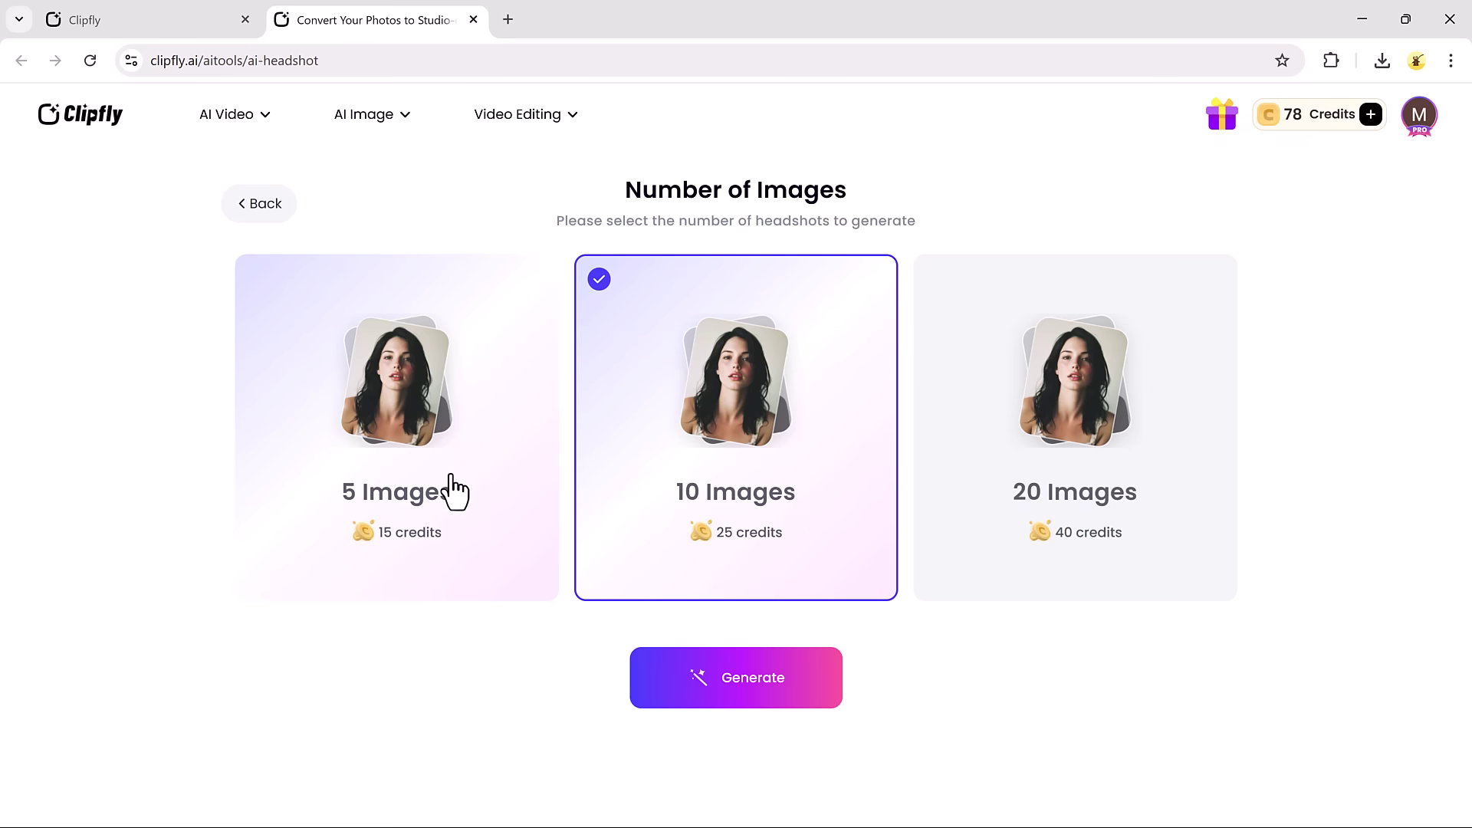
click(488, 437)
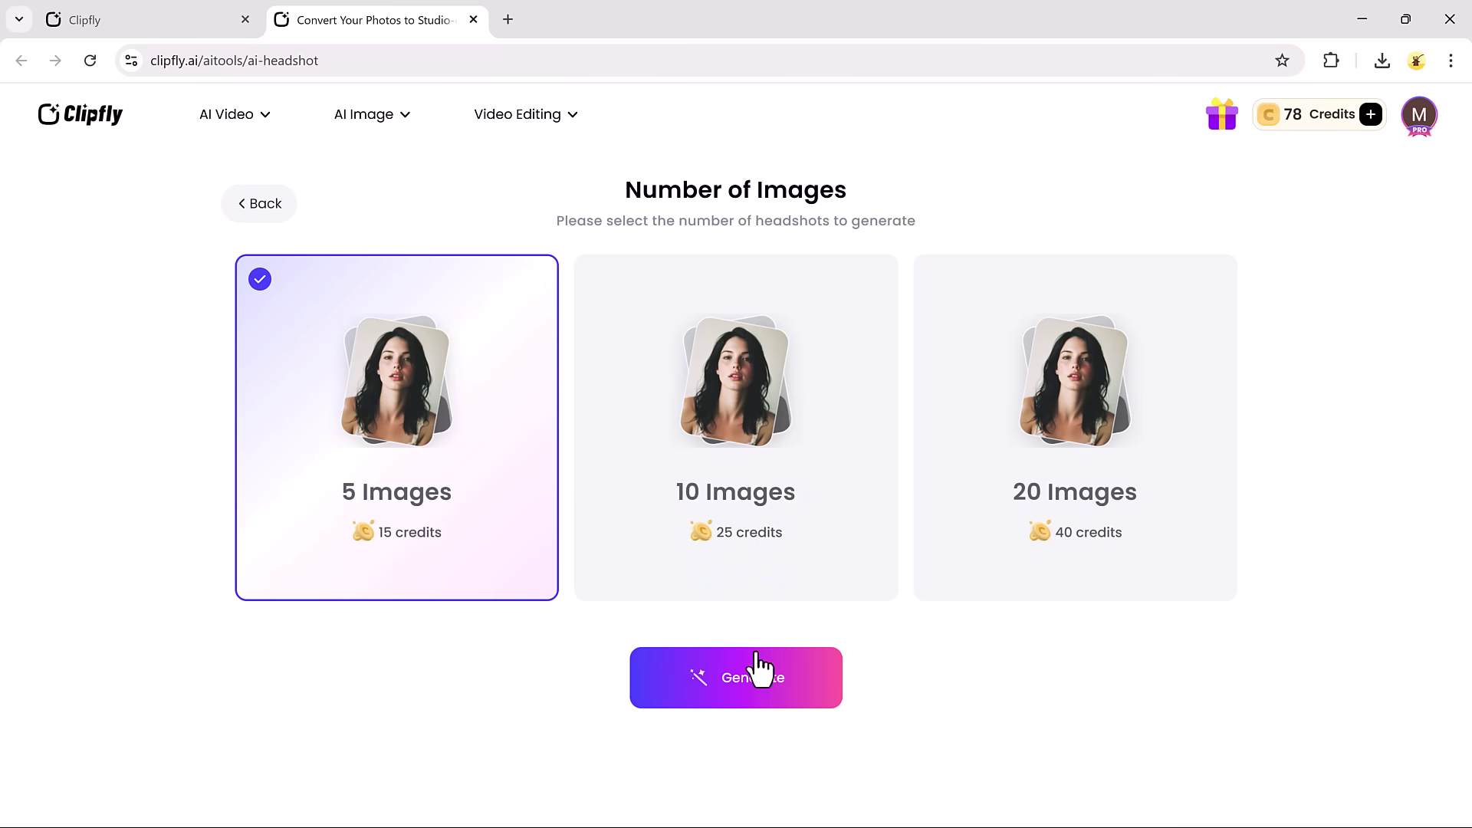
click(765, 686)
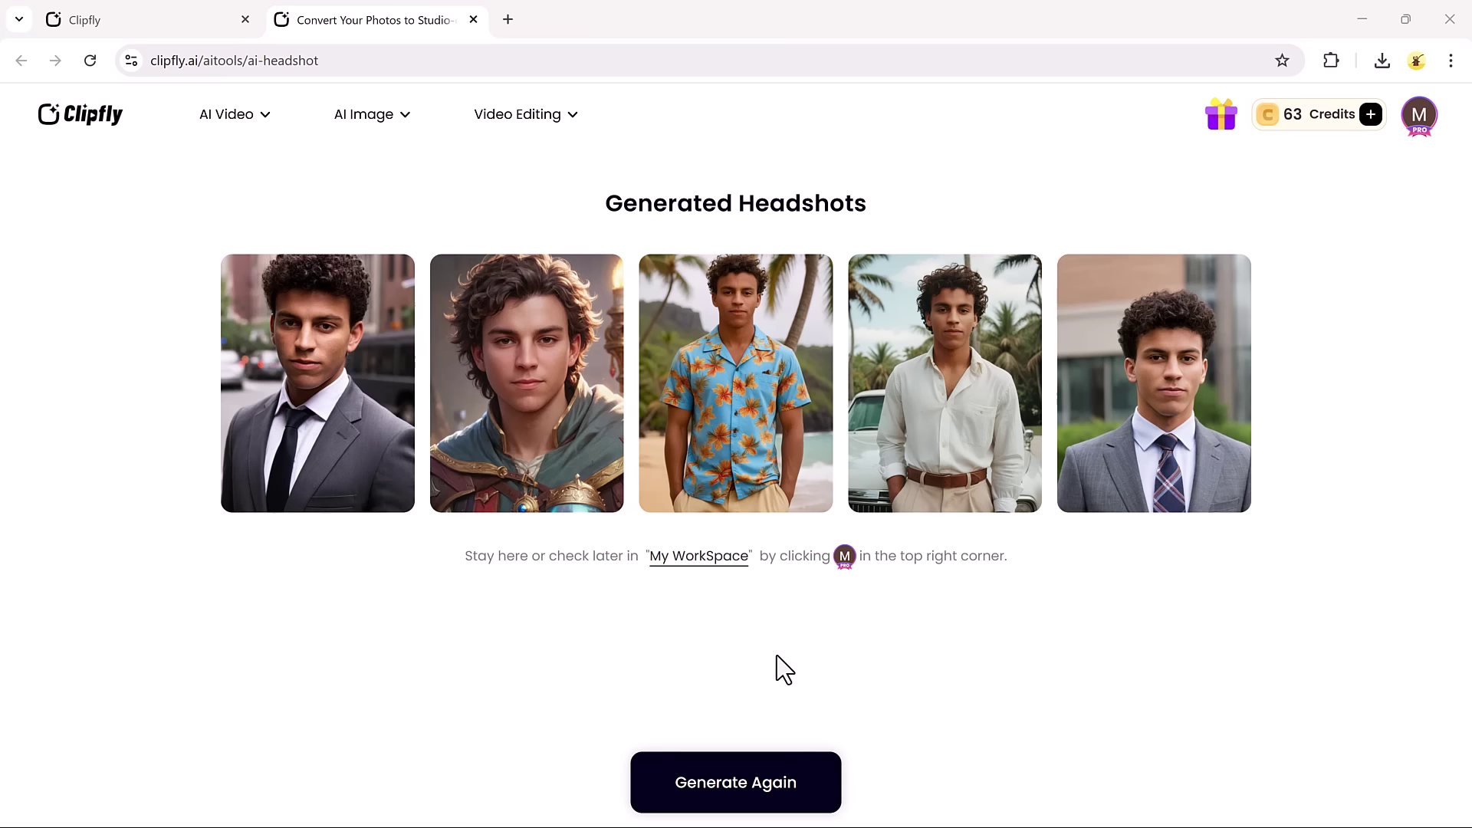
Step: Preview the headshots full-size, stepping through to the white-shirt portrait by the car
mouse_move(337, 383)
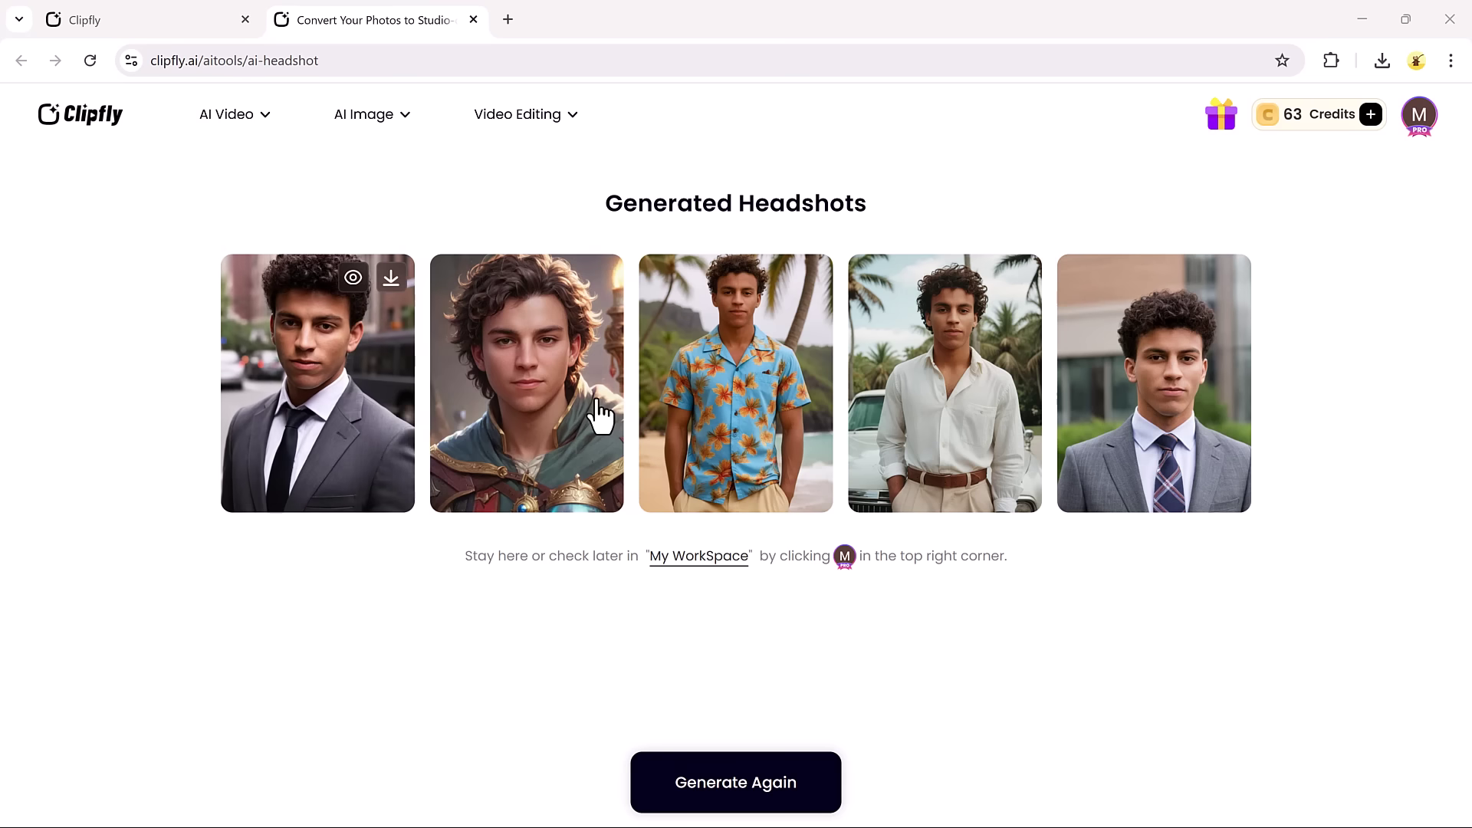
mouse_move(1006, 398)
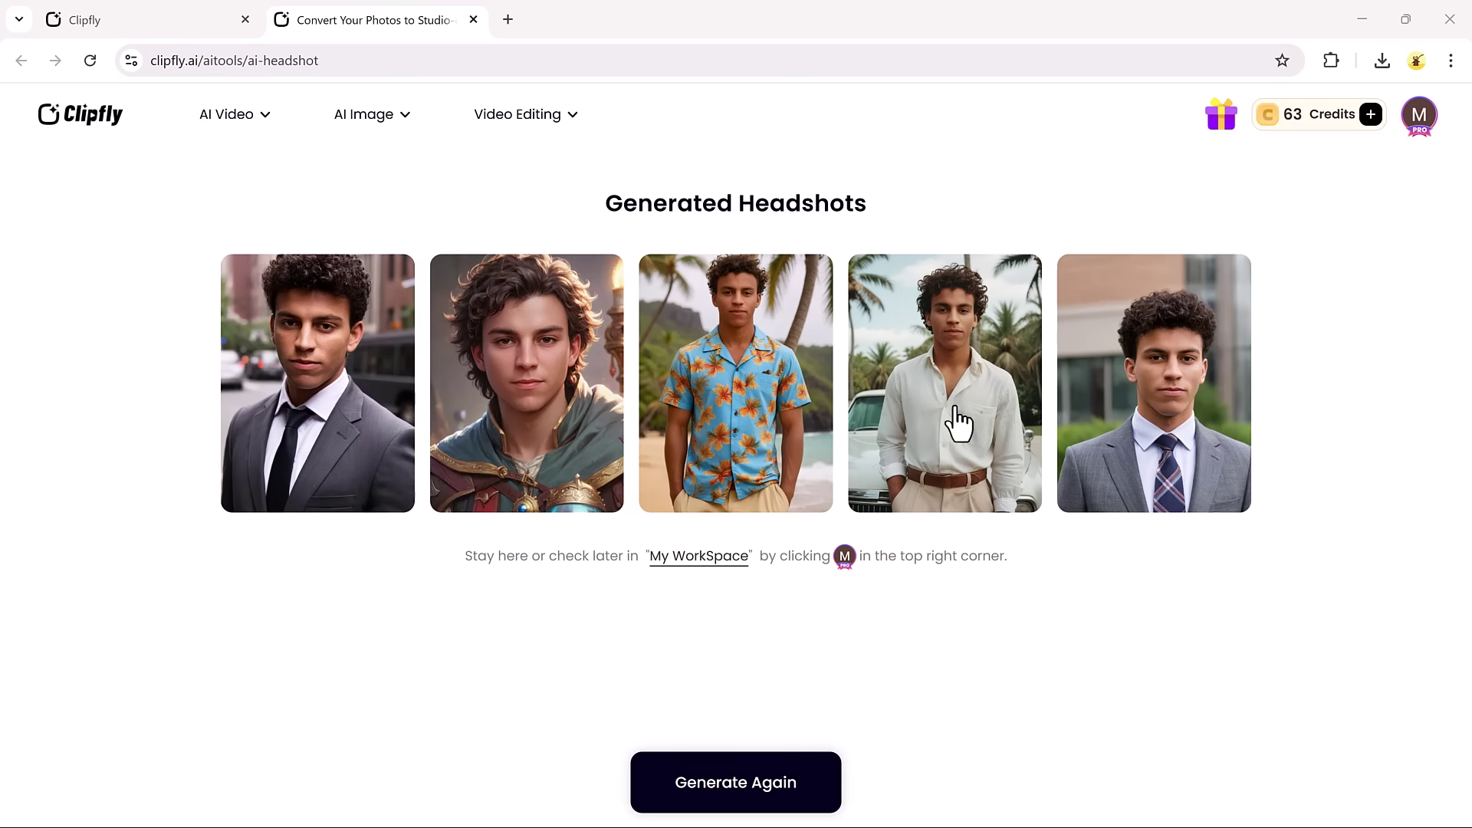
click(342, 460)
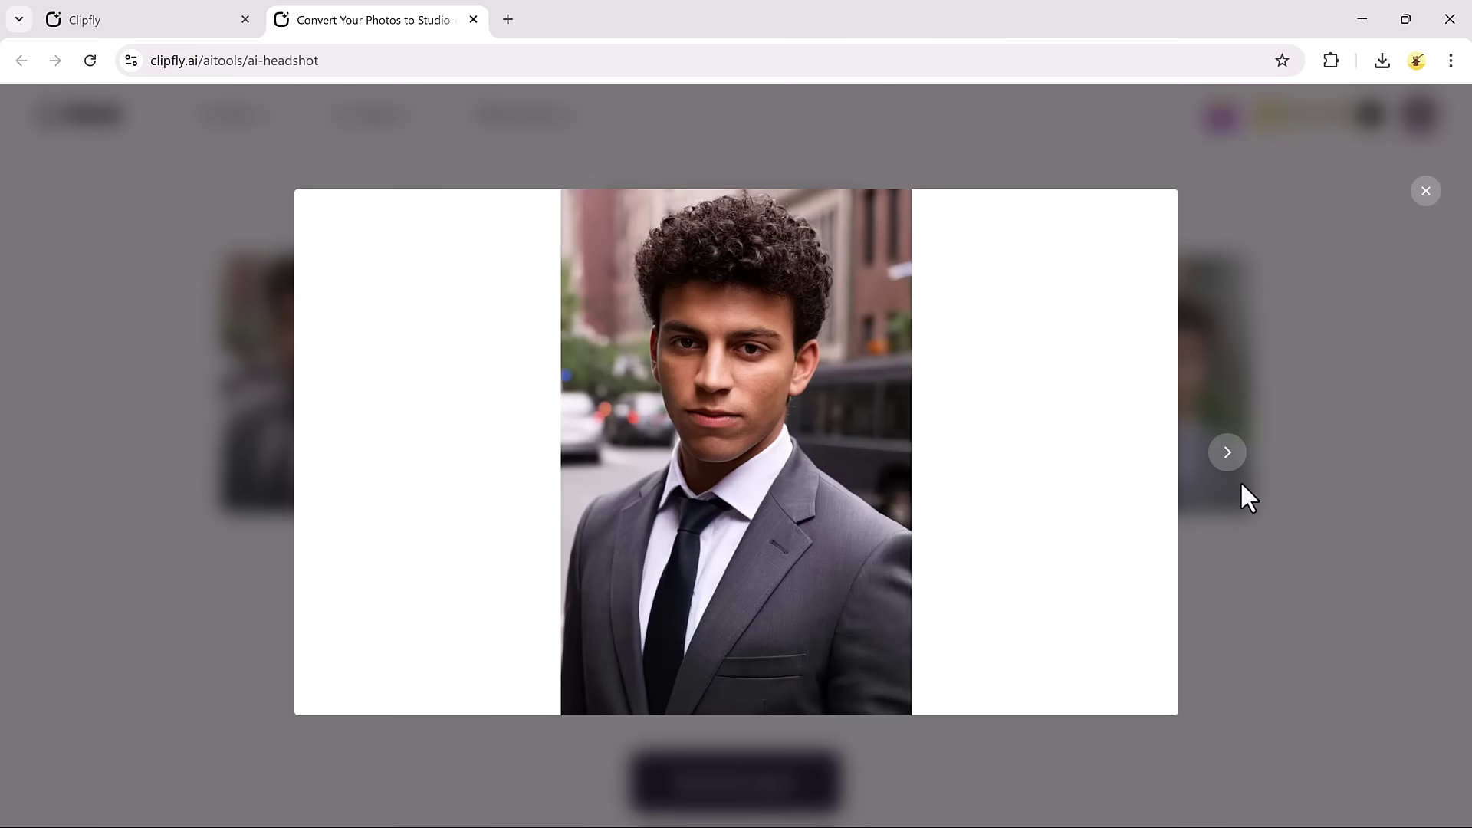
click(1227, 453)
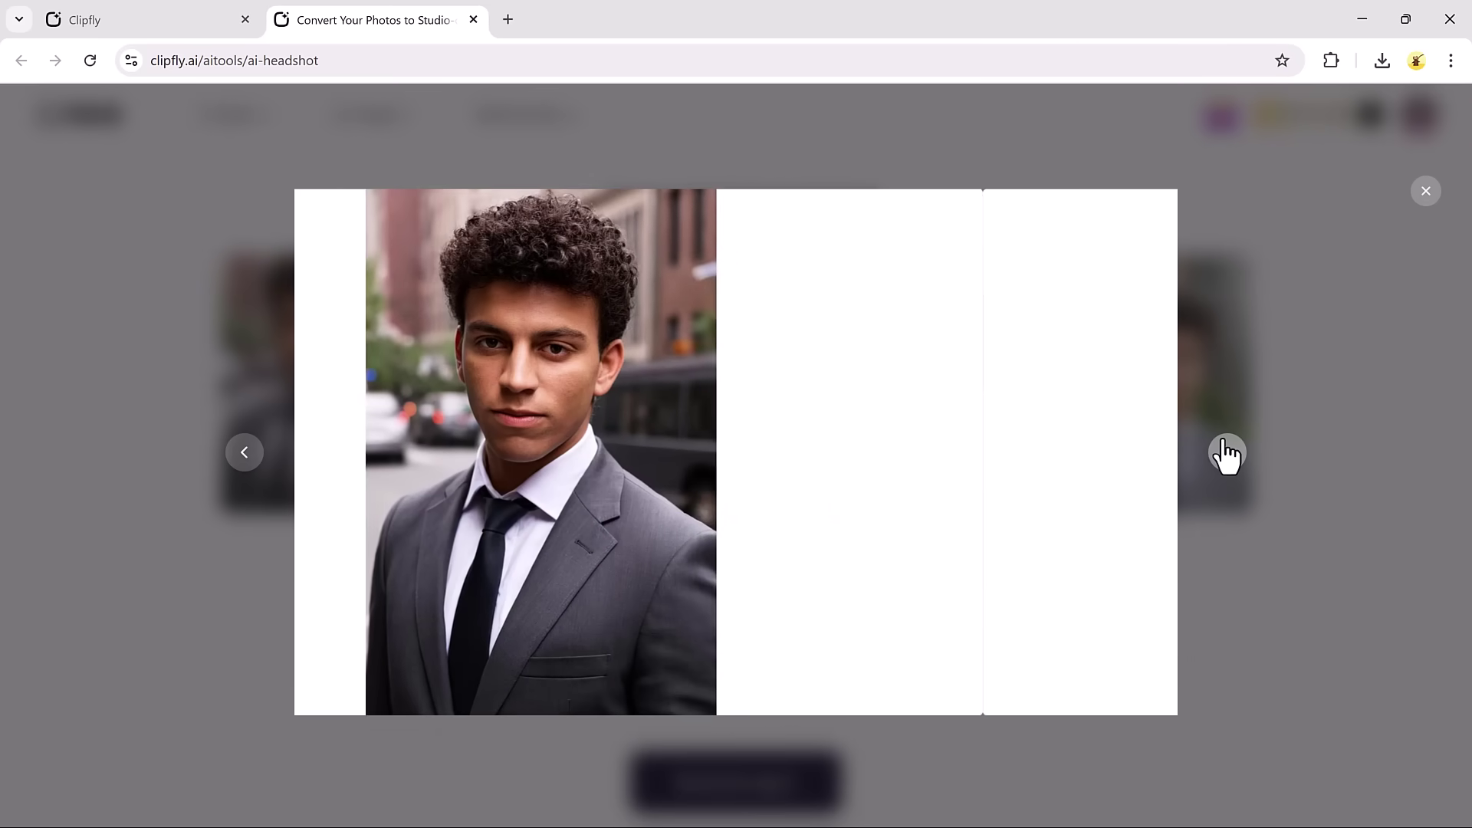
click(1227, 452)
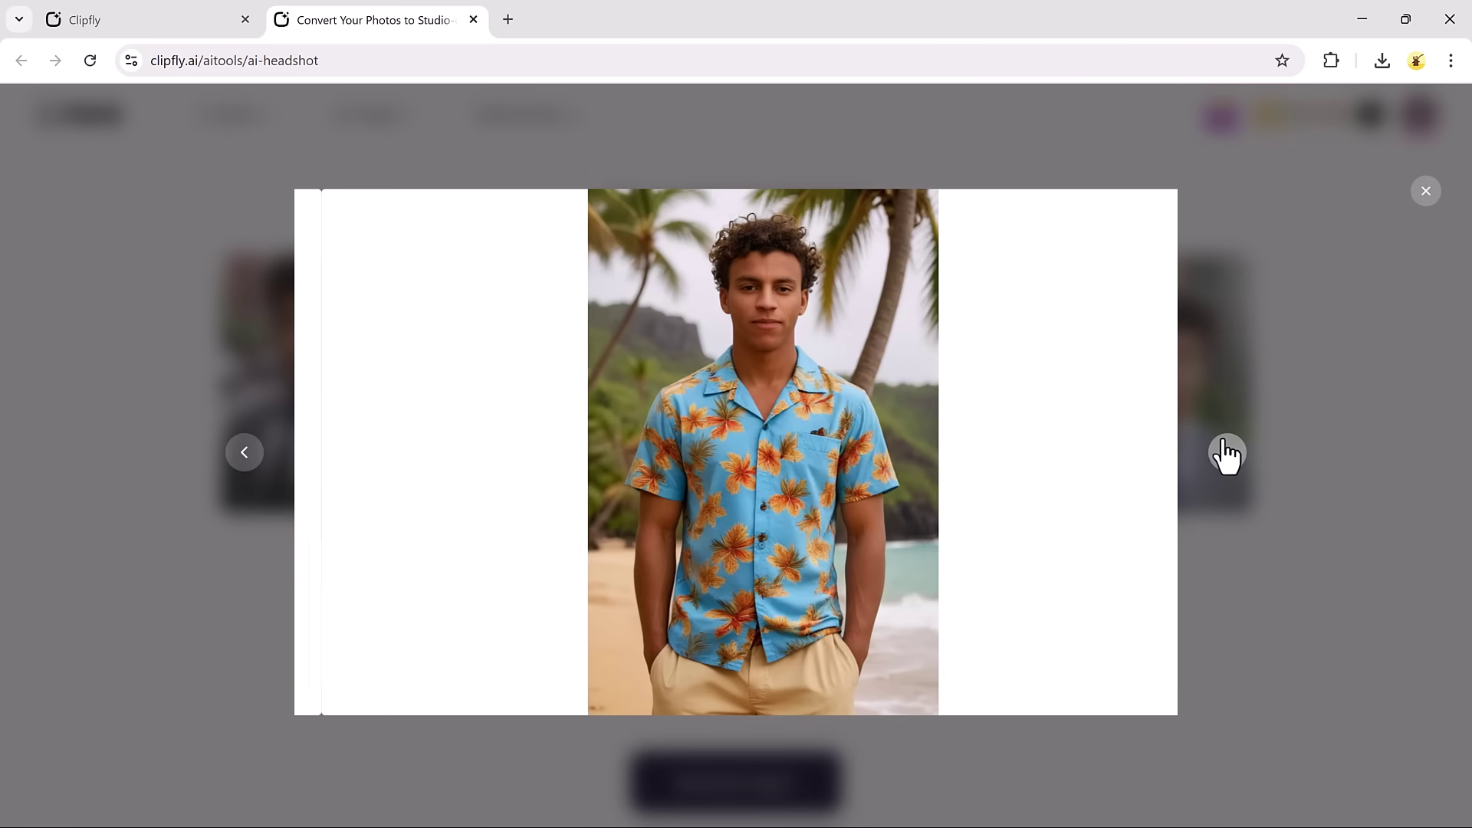
click(1227, 453)
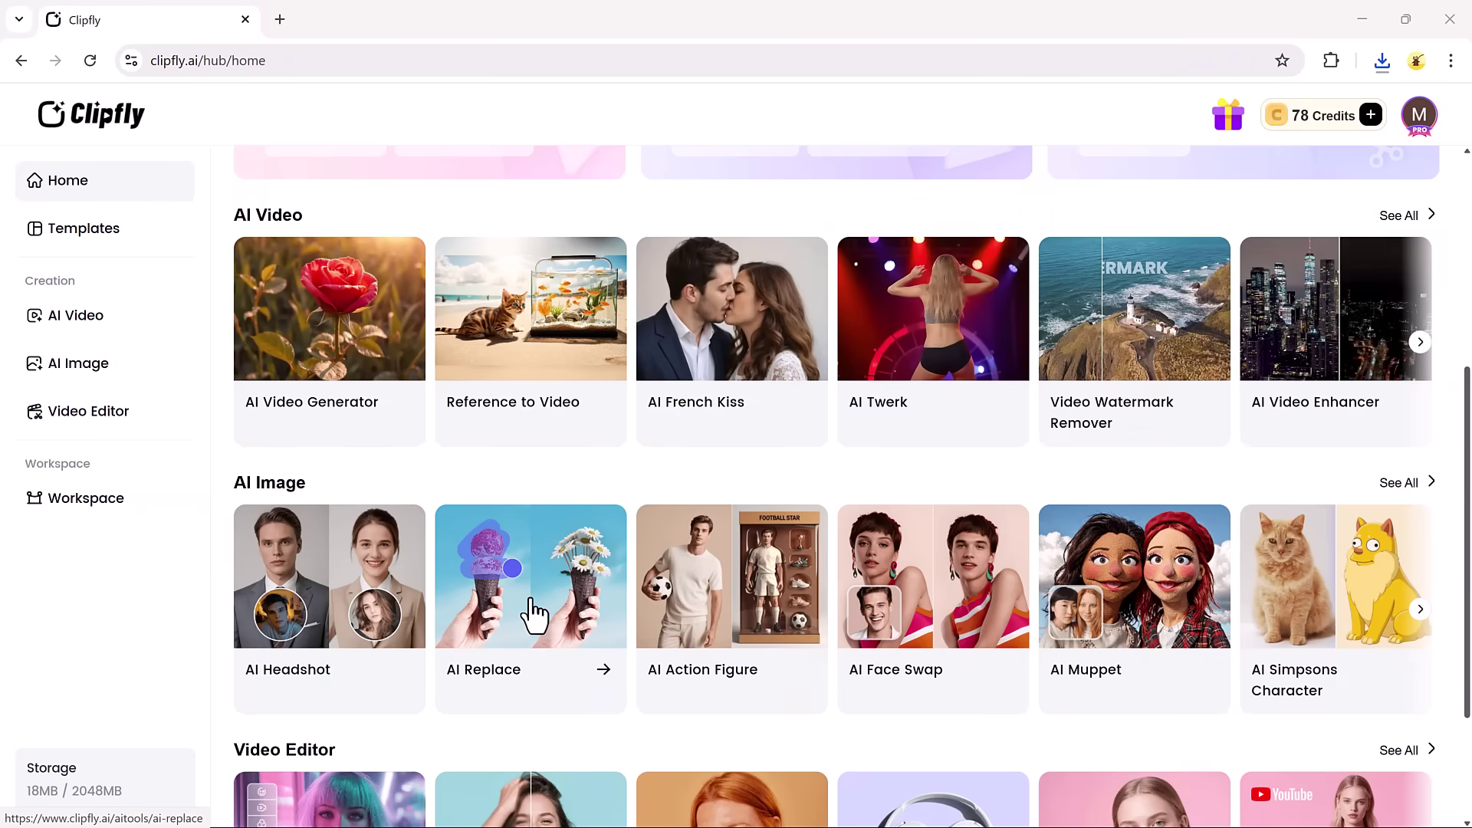
Step: Open AI Face Swap and scroll through the Yearbook target image samples
click(910, 679)
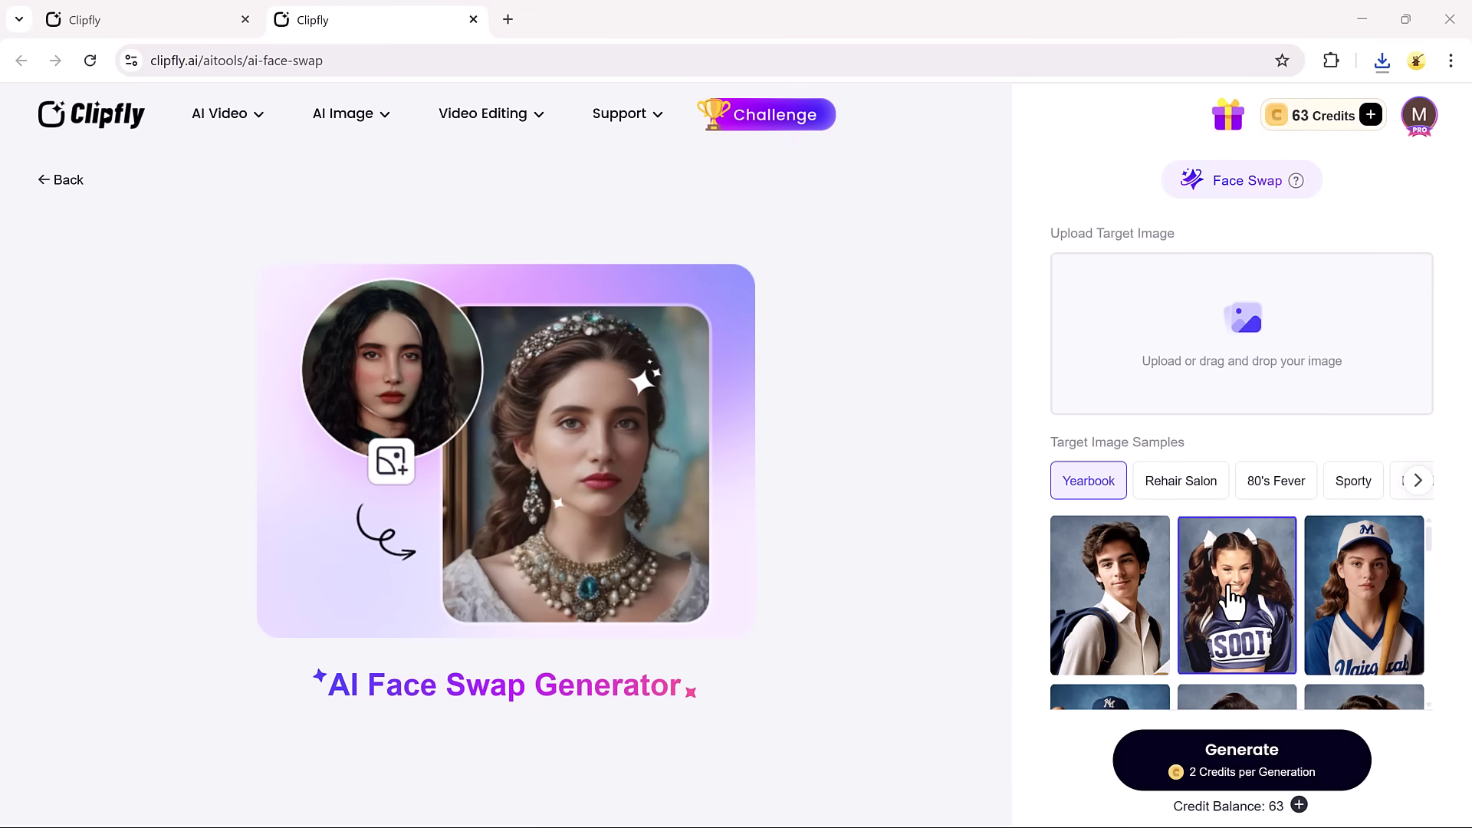
scroll(1231, 600, down, 5)
scroll(1230, 600, down, 5)
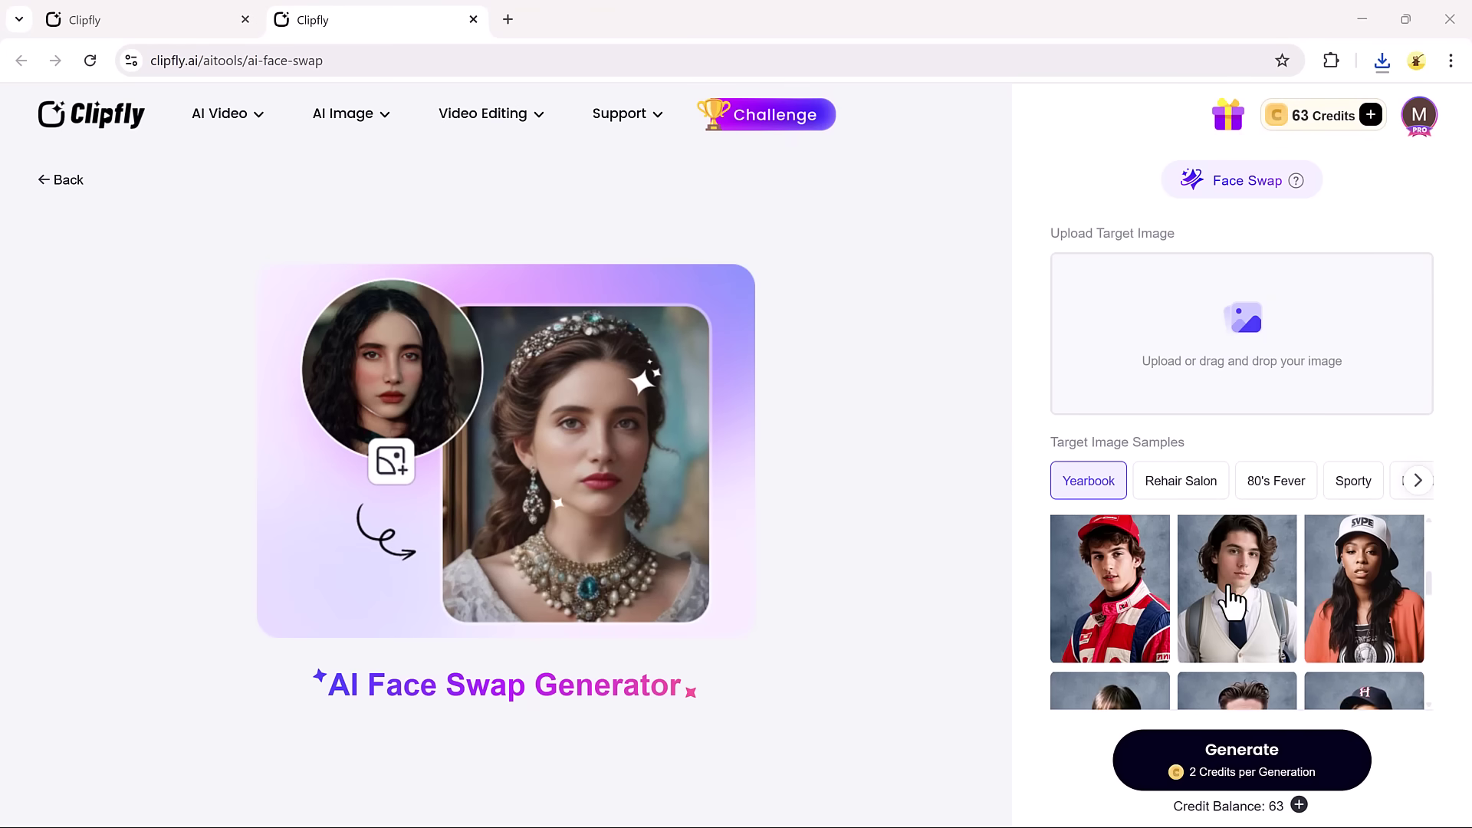
scroll(1230, 600, down, 5)
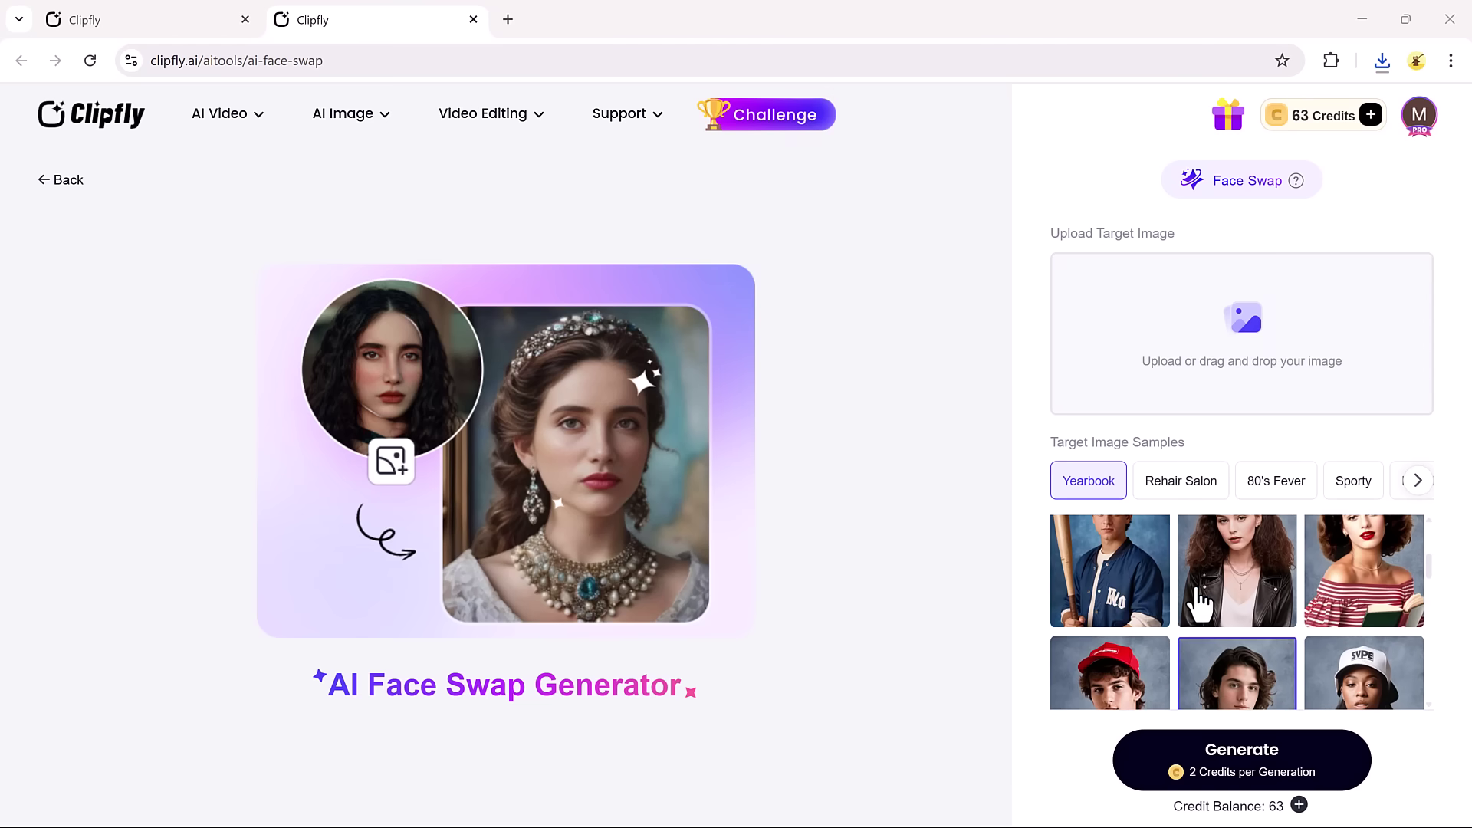
Step: Swap the bearded man's face onto the Yearbook baseball photo and compare before and after
click(1110, 598)
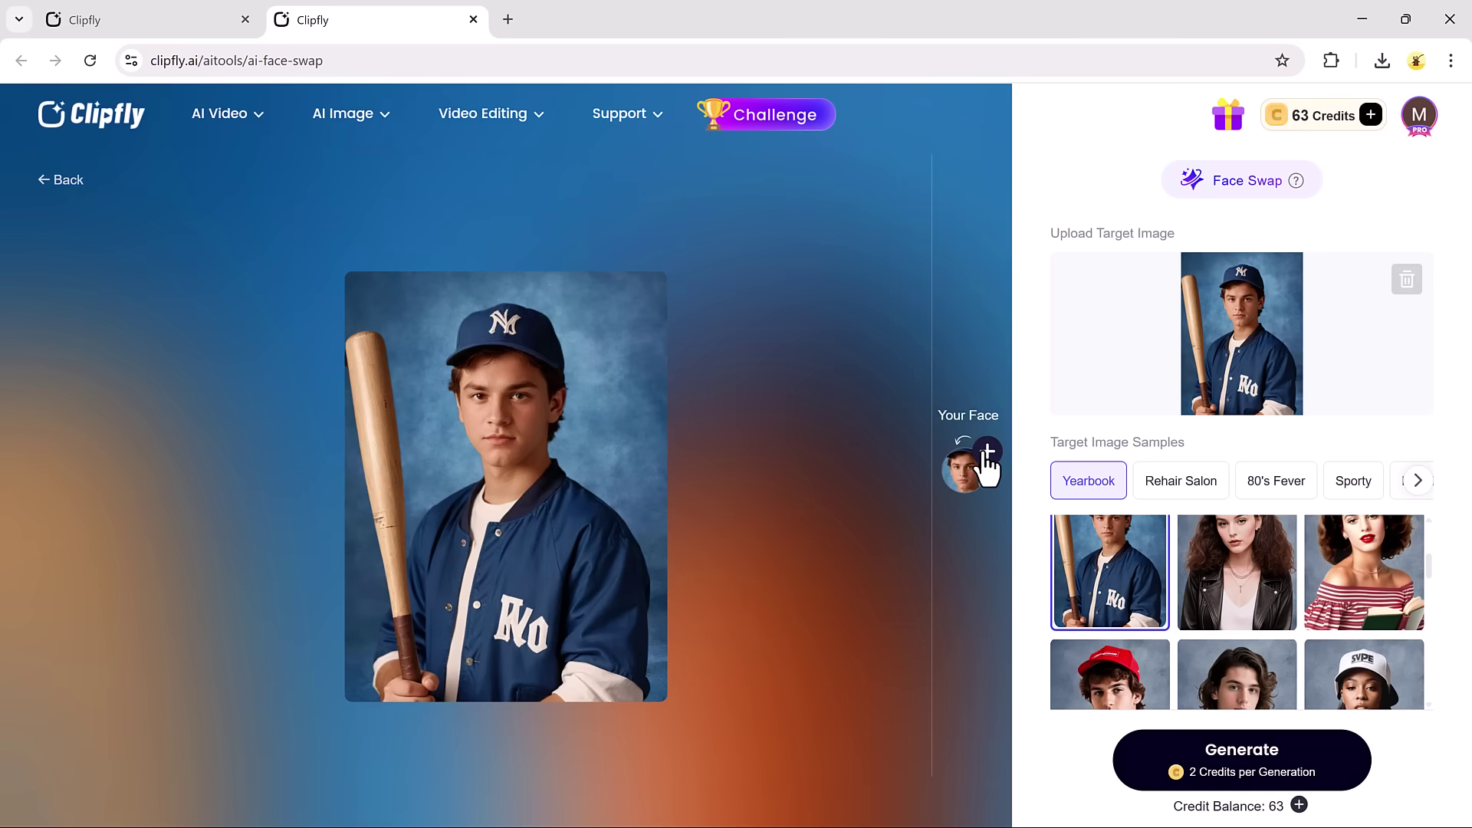
click(987, 451)
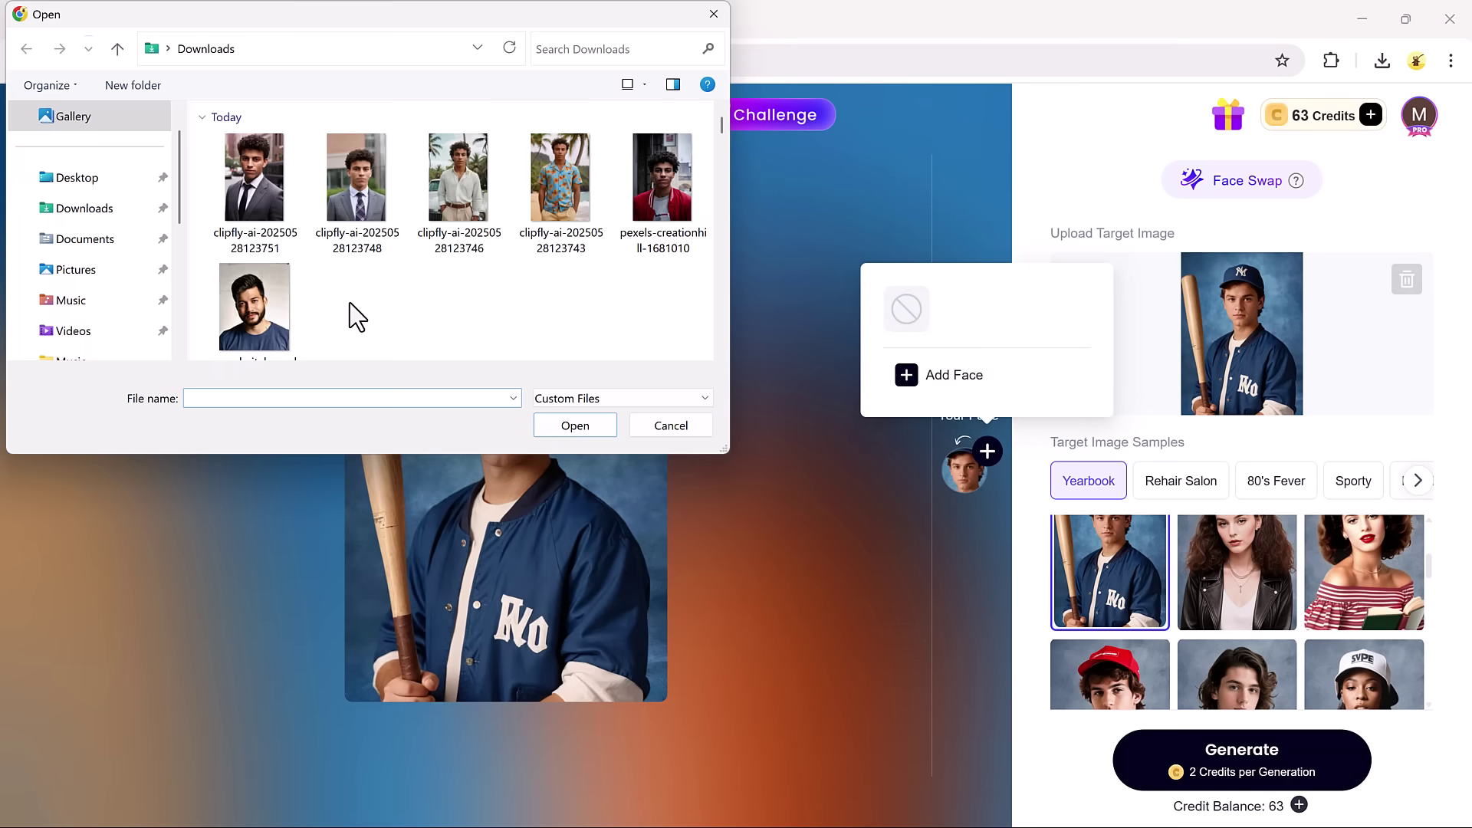
double_click(270, 310)
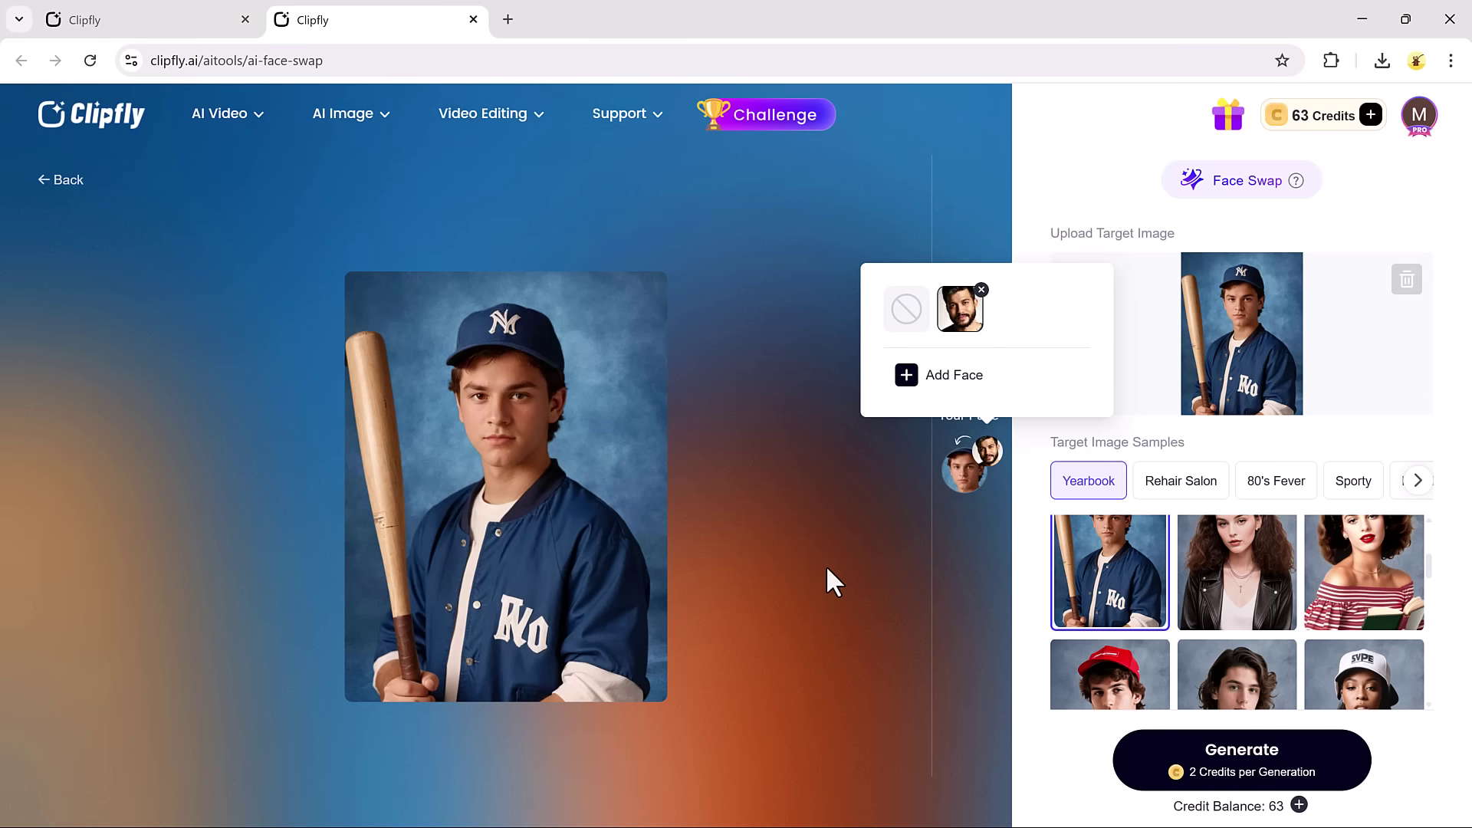
click(1061, 729)
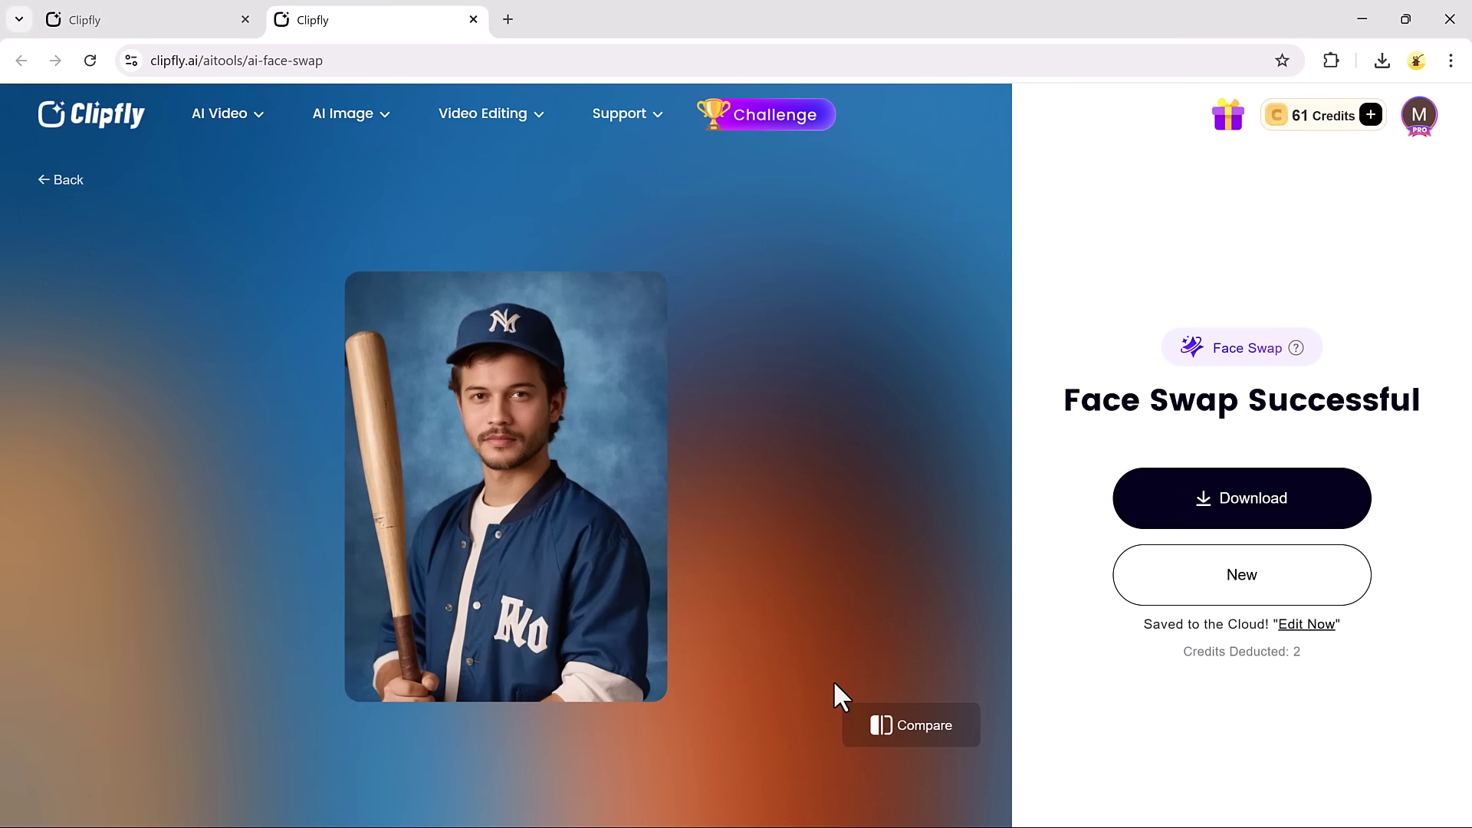
click(915, 763)
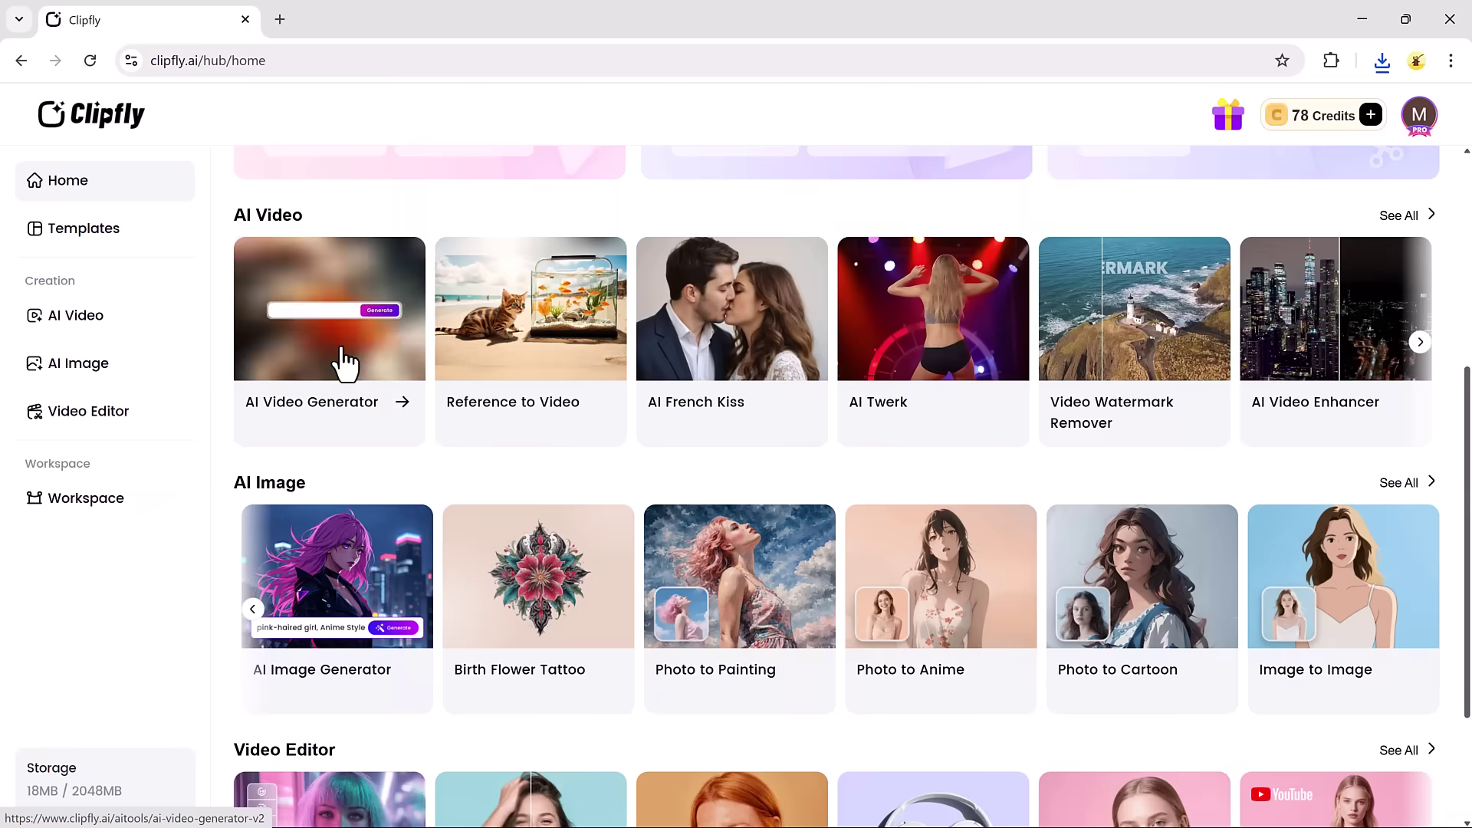
Step: Open the AI French Kiss generator and upload the photo of the boy and girl
click(734, 335)
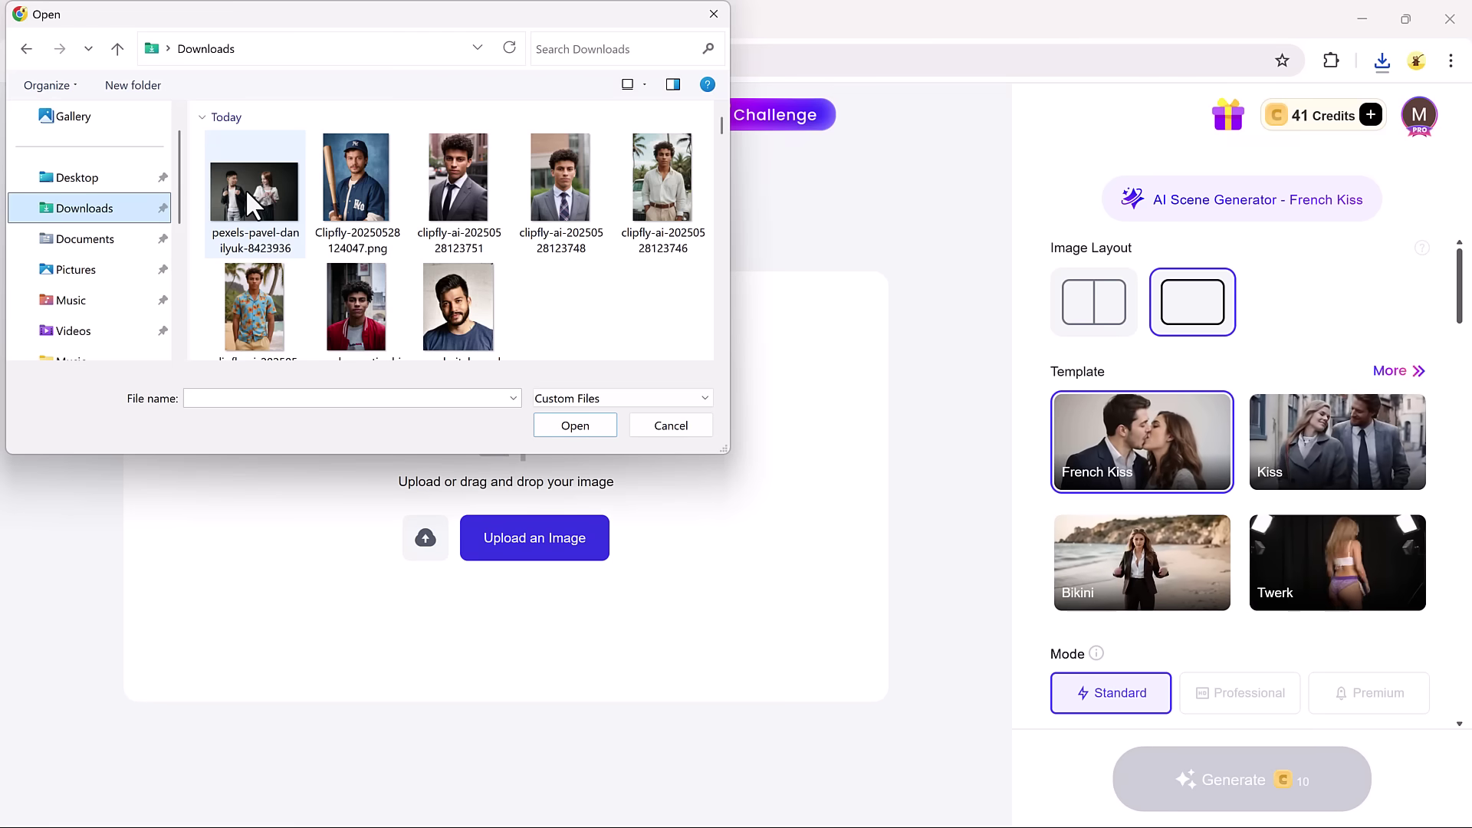
click(245, 189)
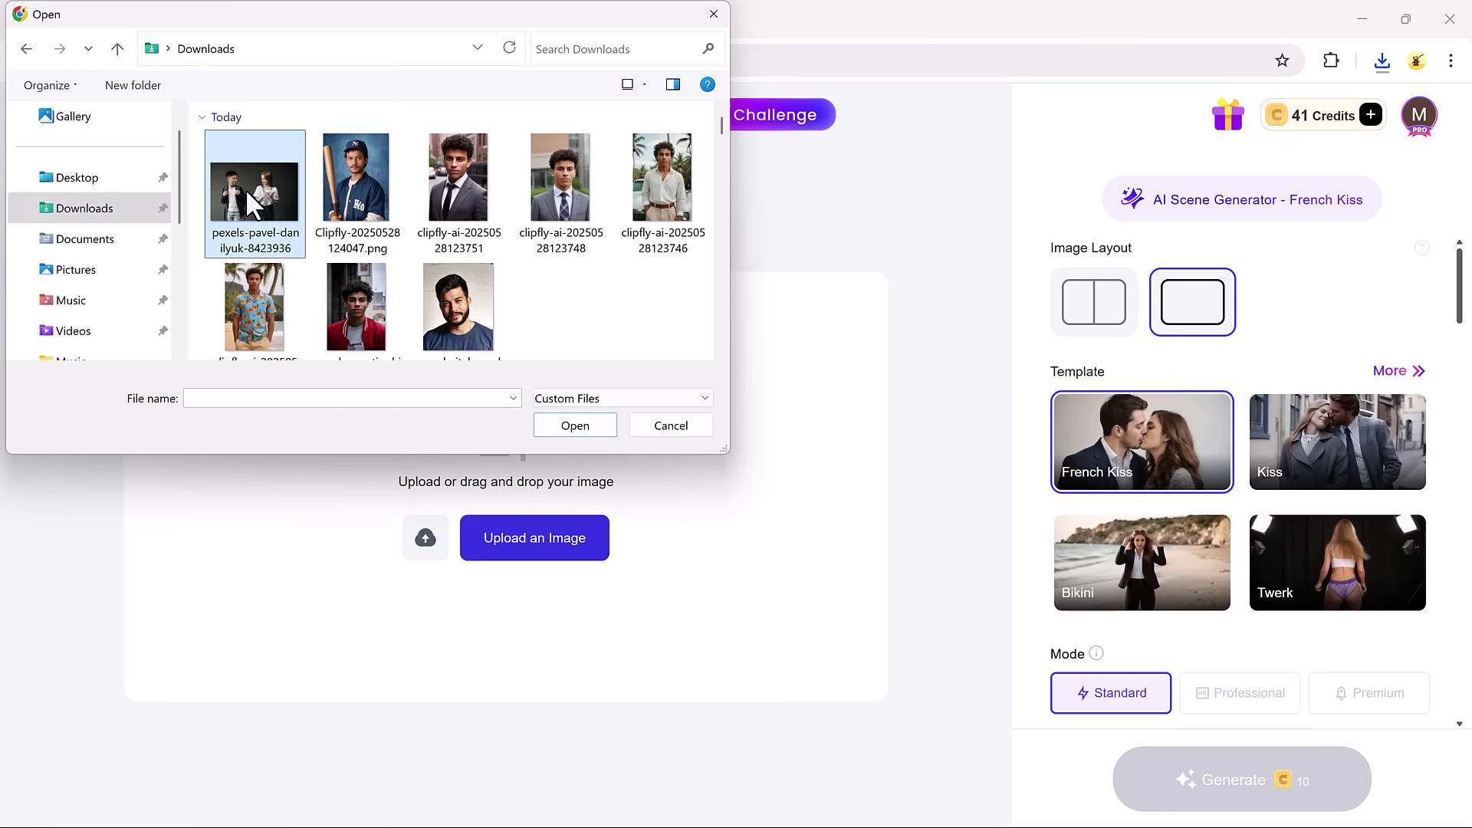
key(Escape)
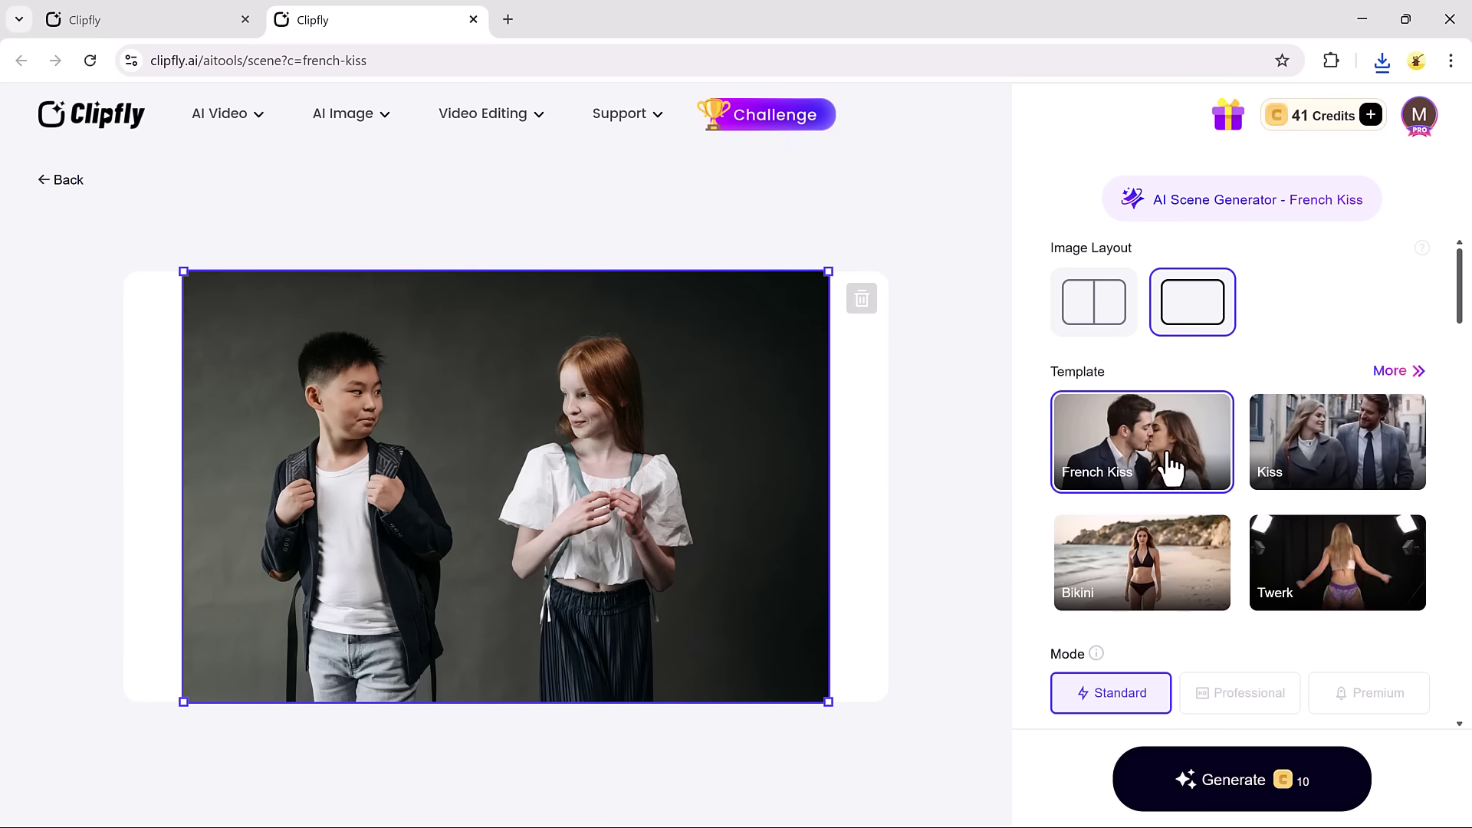
Step: Generate a Kiss-template video in Professional mode and play the result
click(1372, 458)
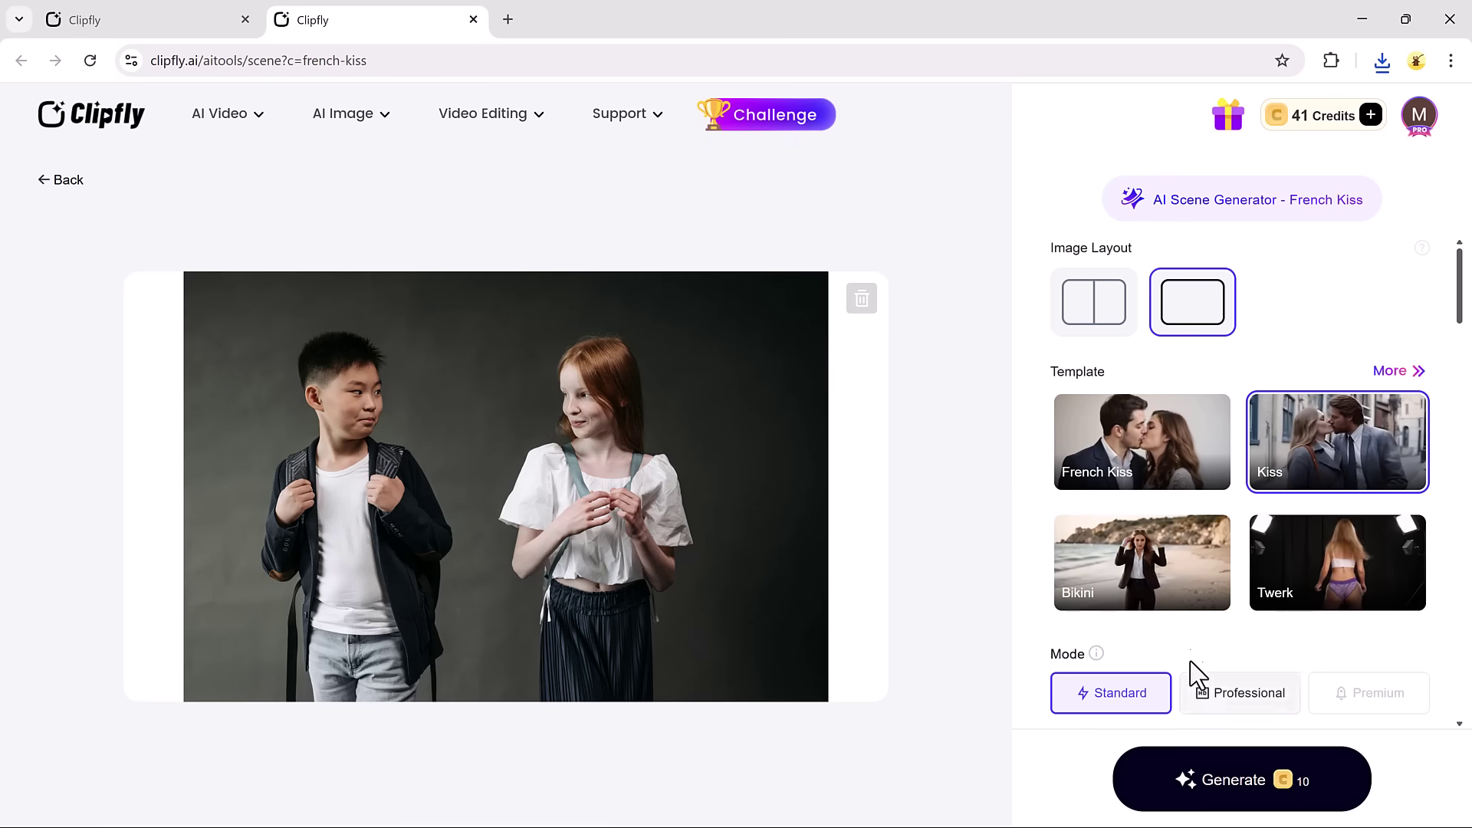
scroll(1192, 659, down, 1)
scroll(1191, 659, down, 2)
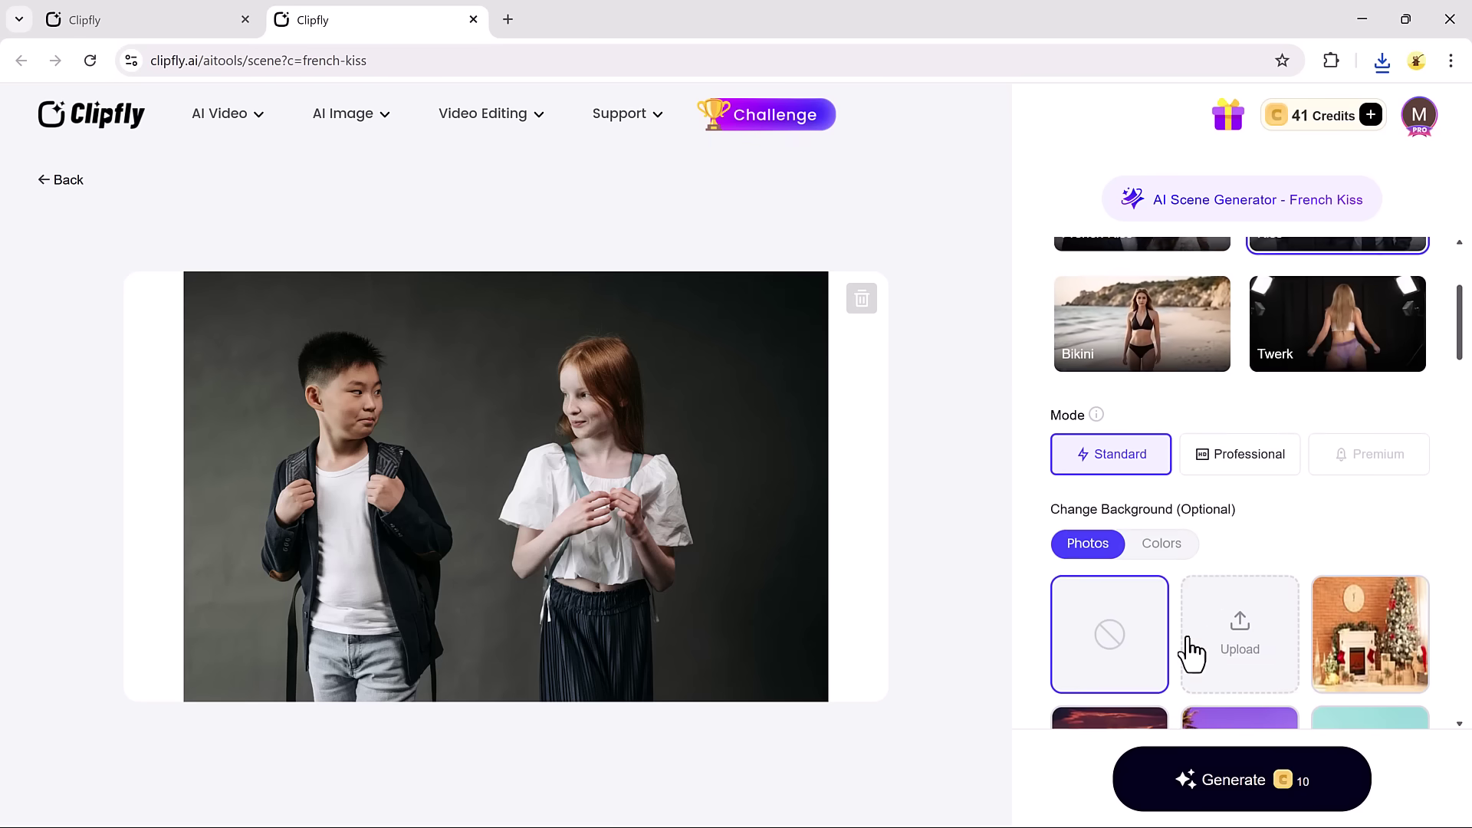
click(1210, 454)
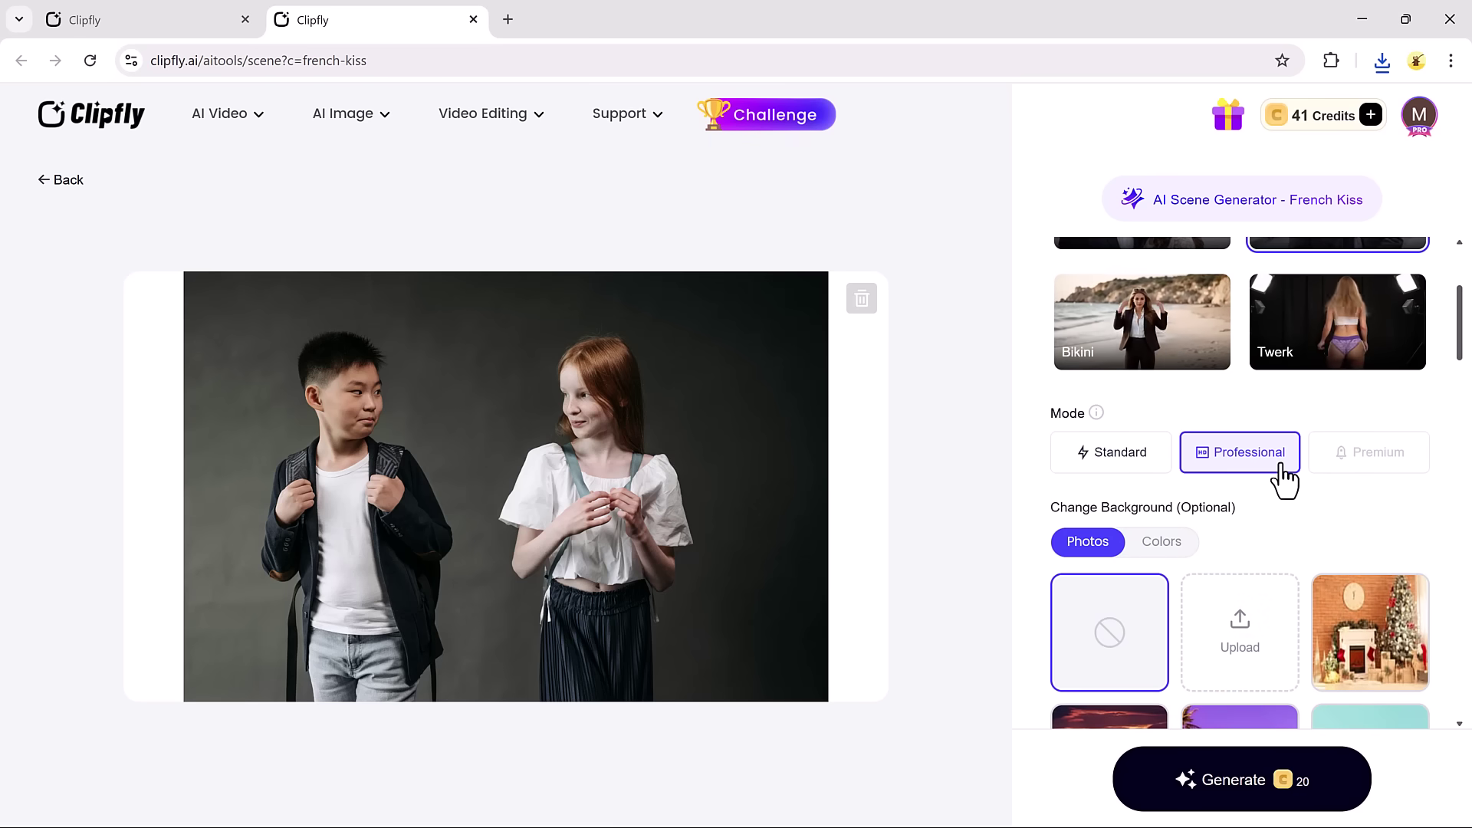
scroll(1265, 460, down, 2)
scroll(1216, 506, down, 5)
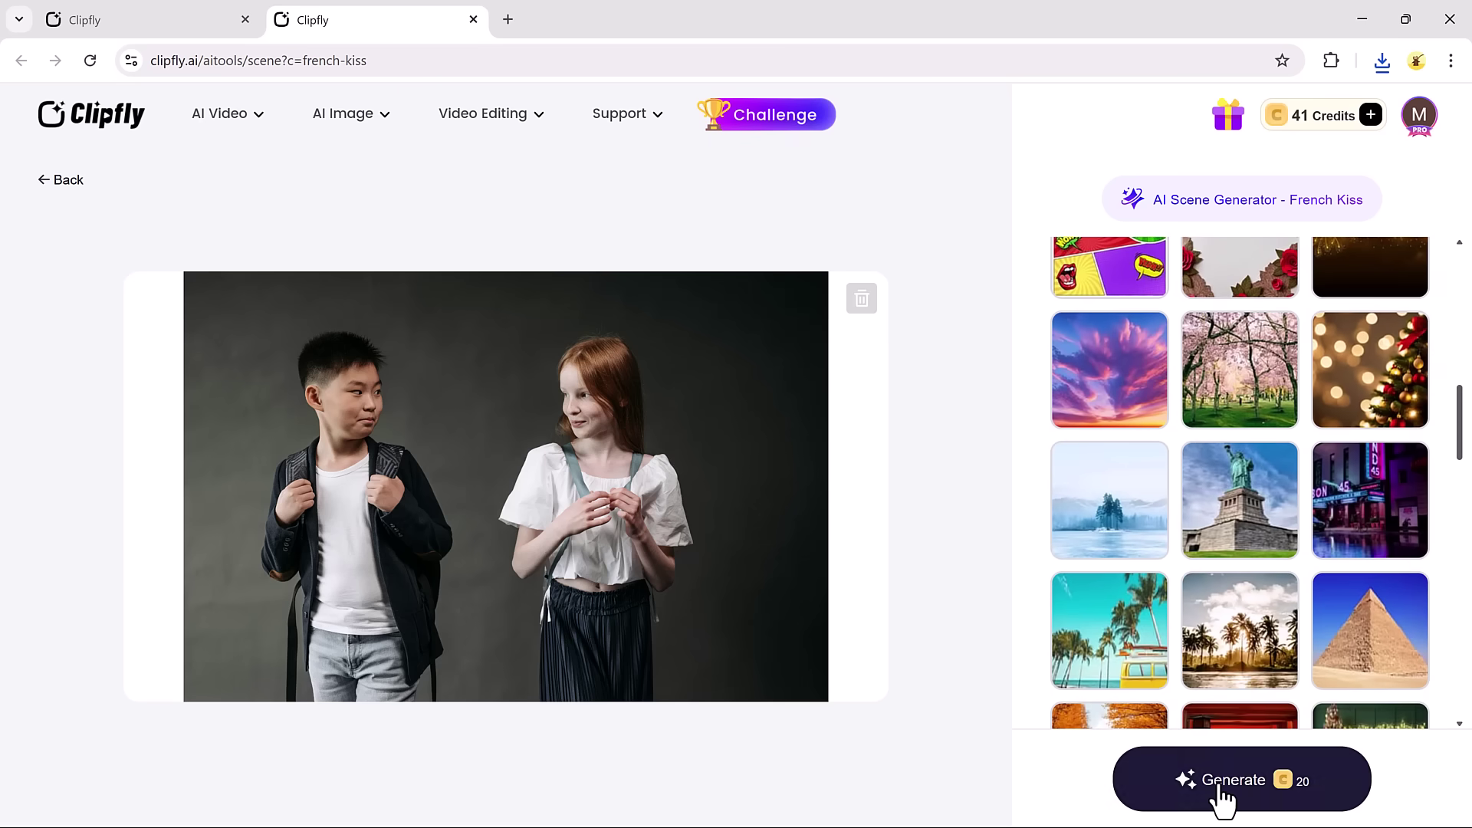
click(1221, 799)
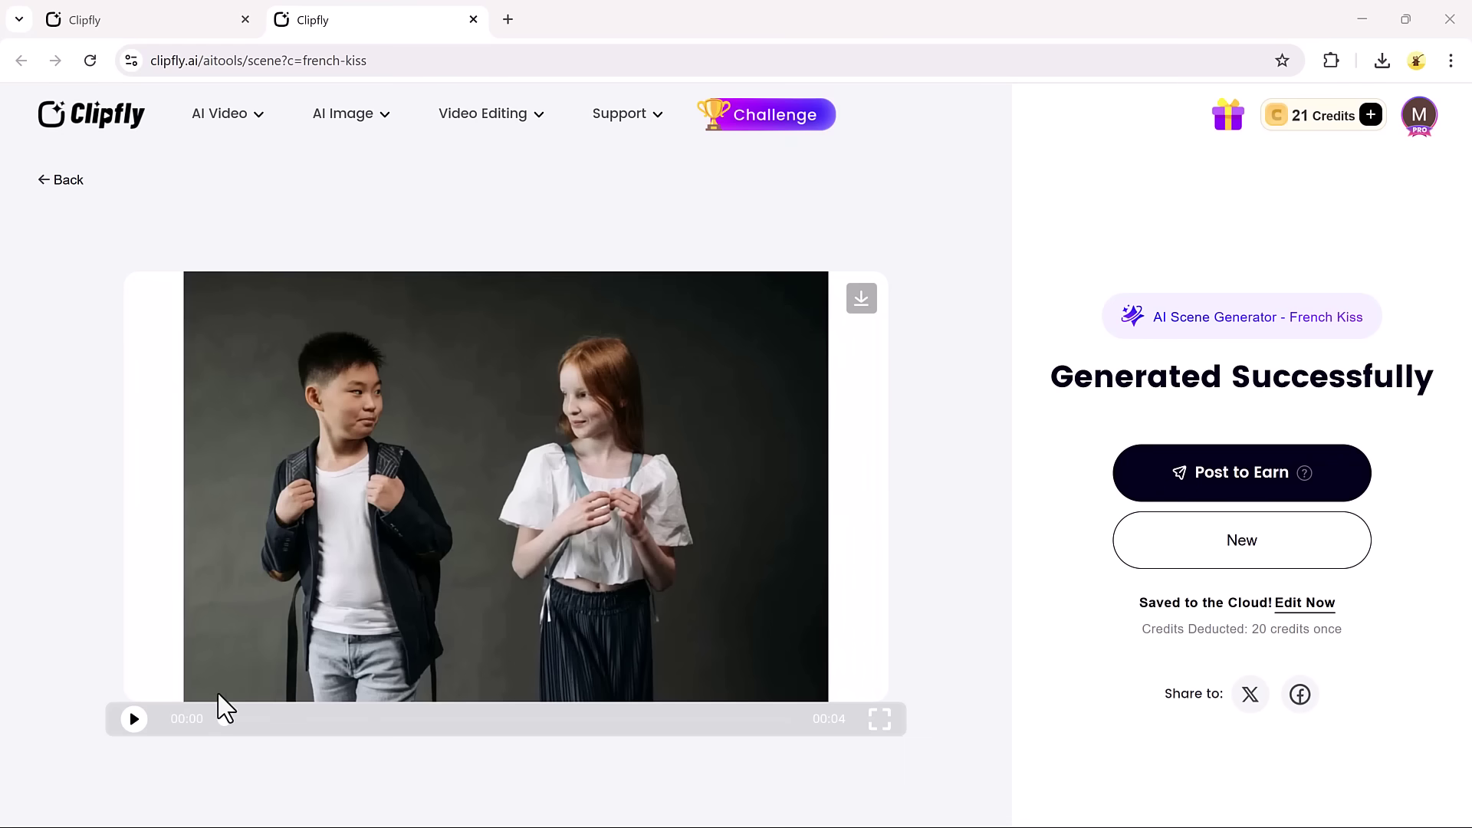
click(134, 721)
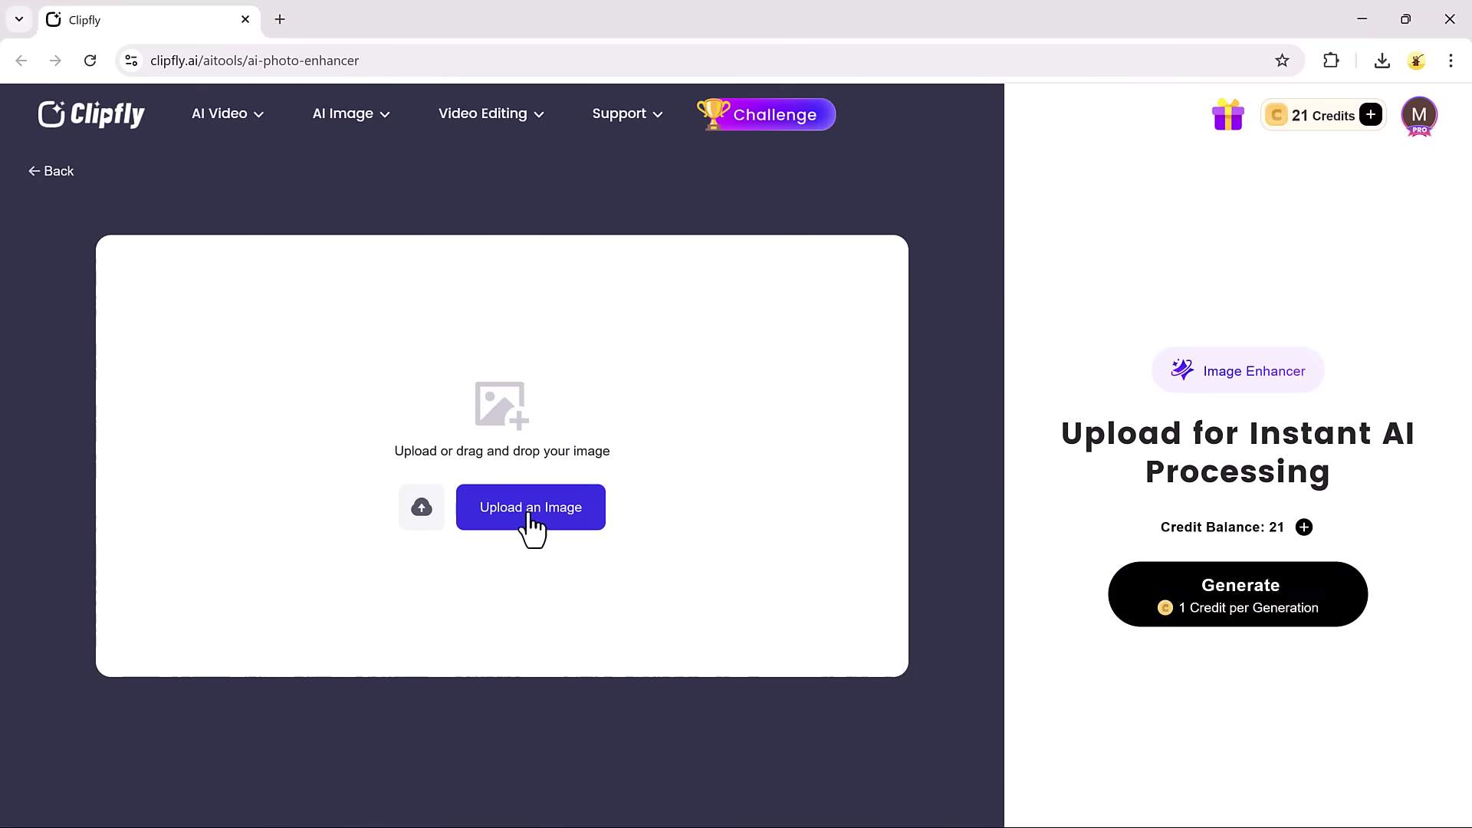
Step: Upload the blonde woman's chin-on-hands portrait and run the enhancement
click(530, 508)
click(253, 168)
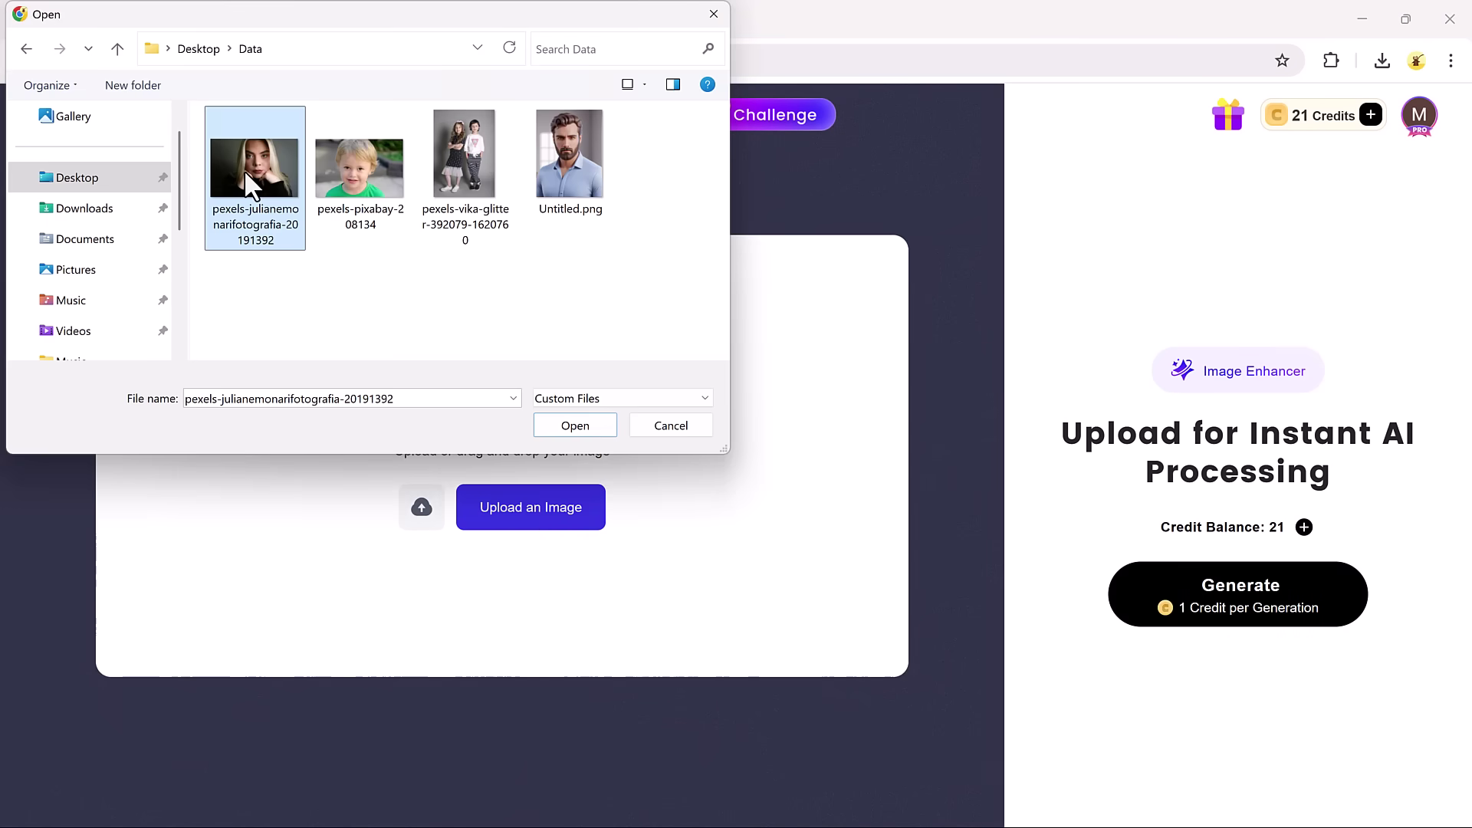
double_click(243, 169)
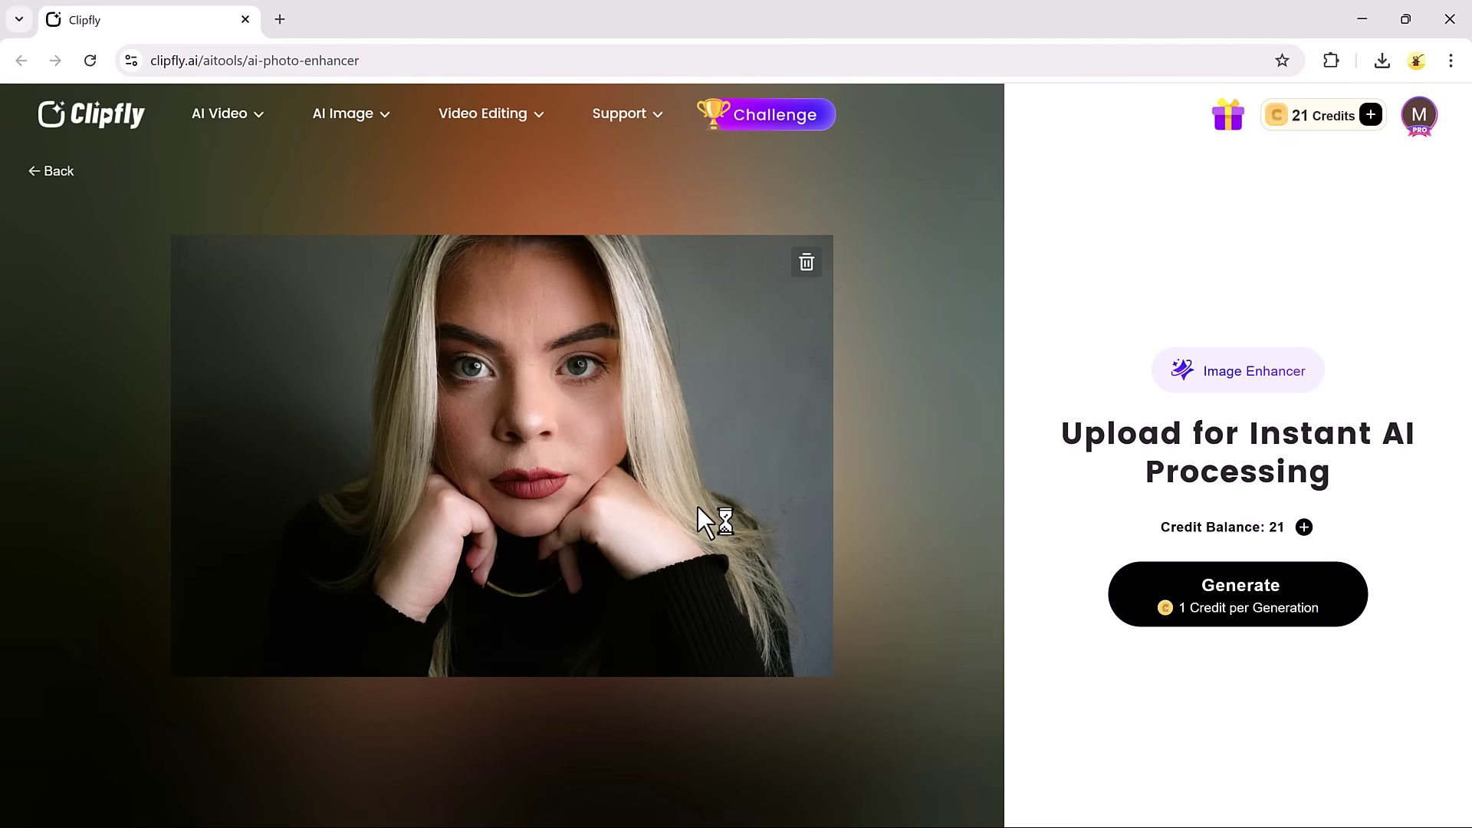
click(1205, 604)
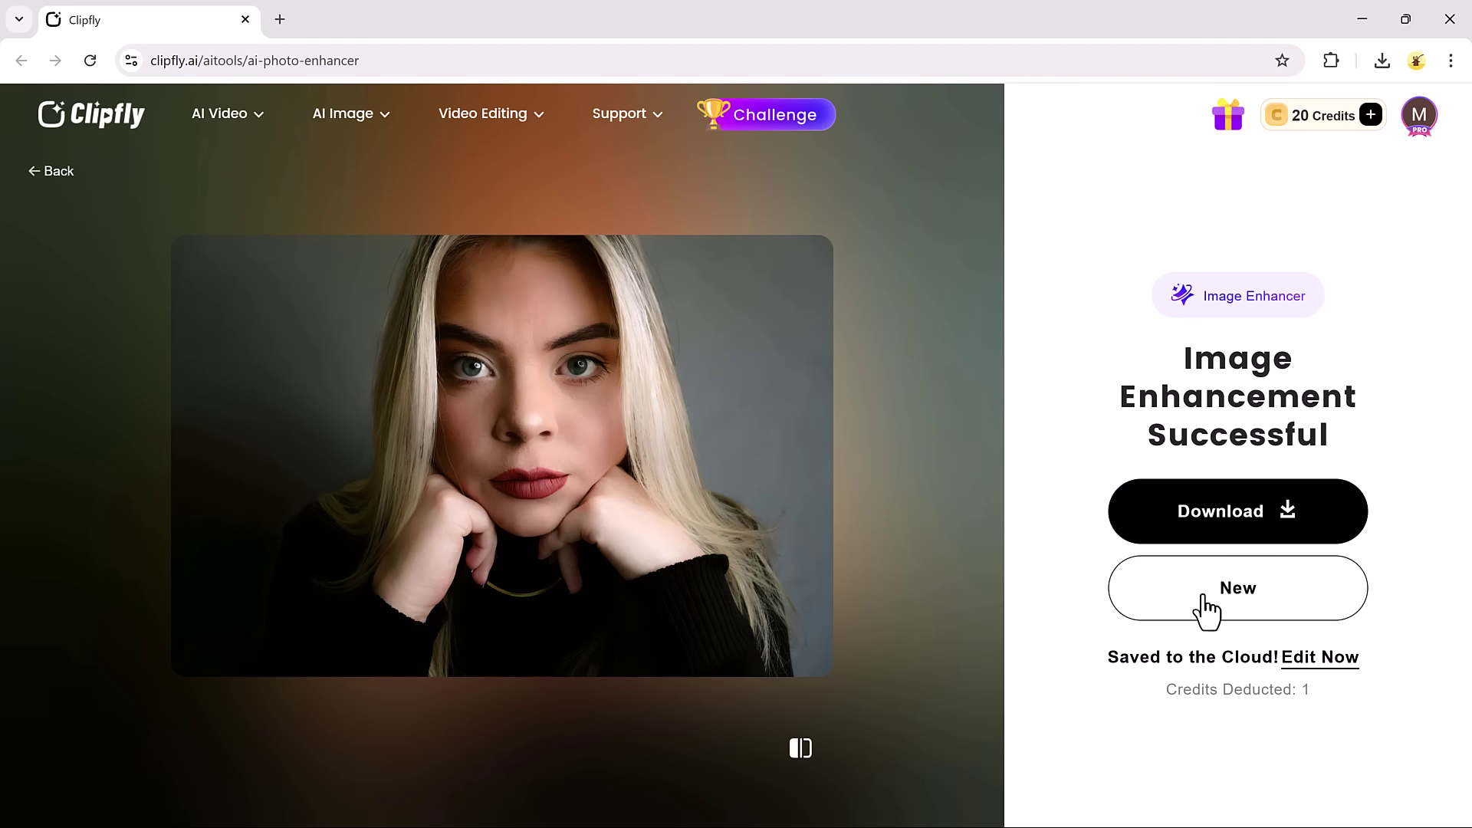
Step: View the before/after comparison, download the enhanced portrait as a 491 KB JPG, and return home
click(800, 748)
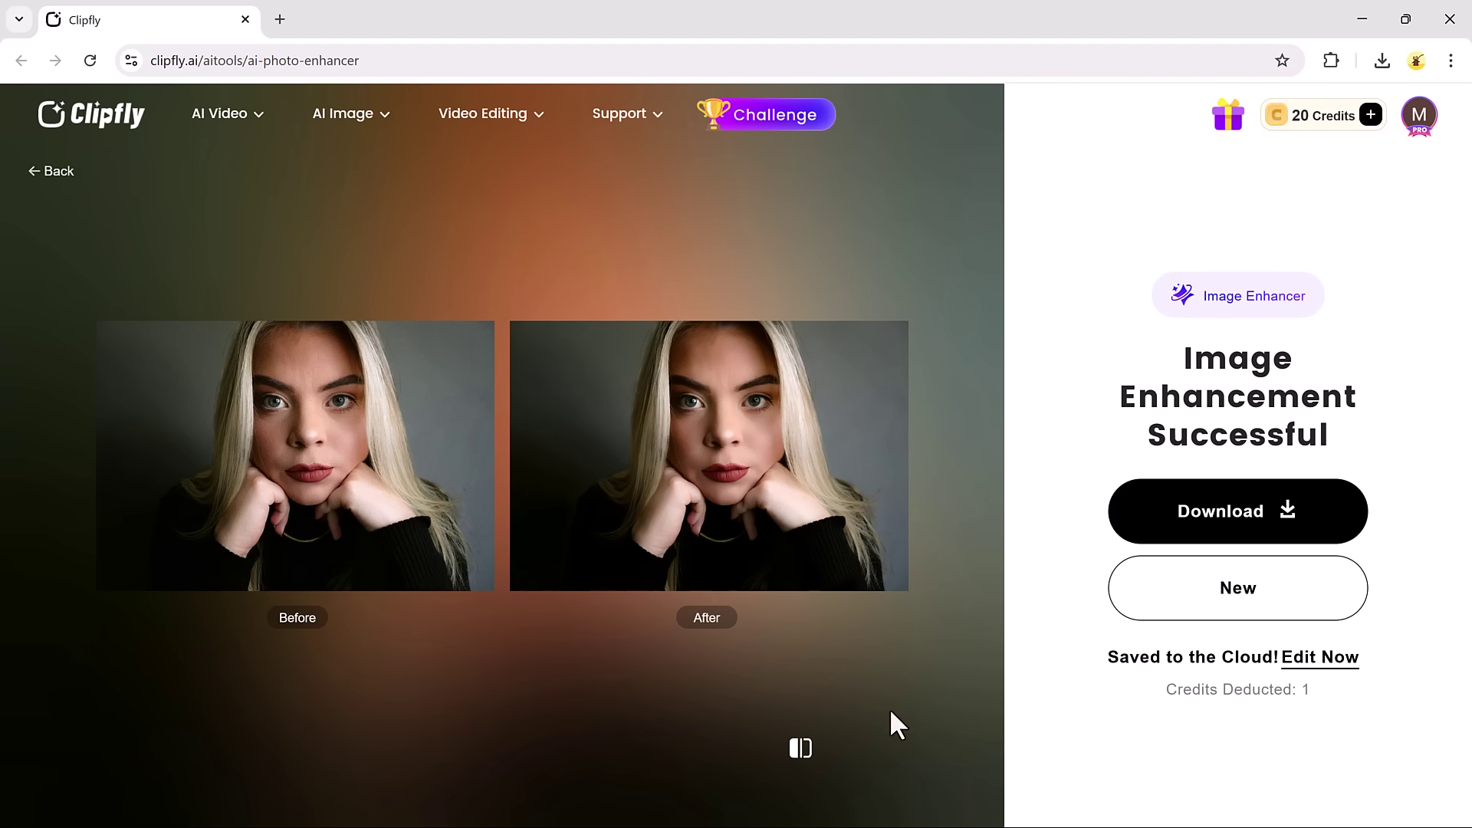
click(1217, 518)
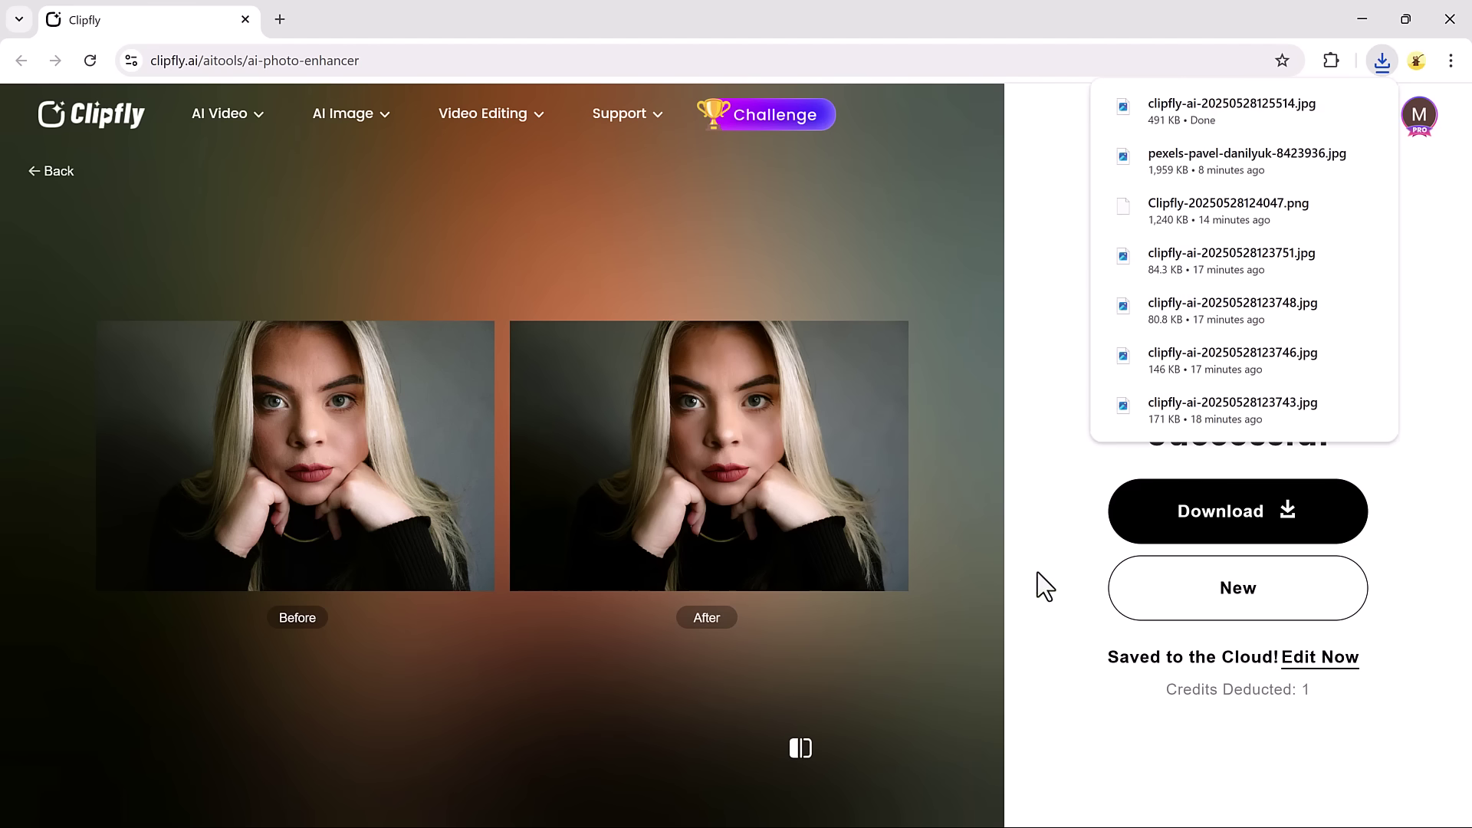
click(105, 126)
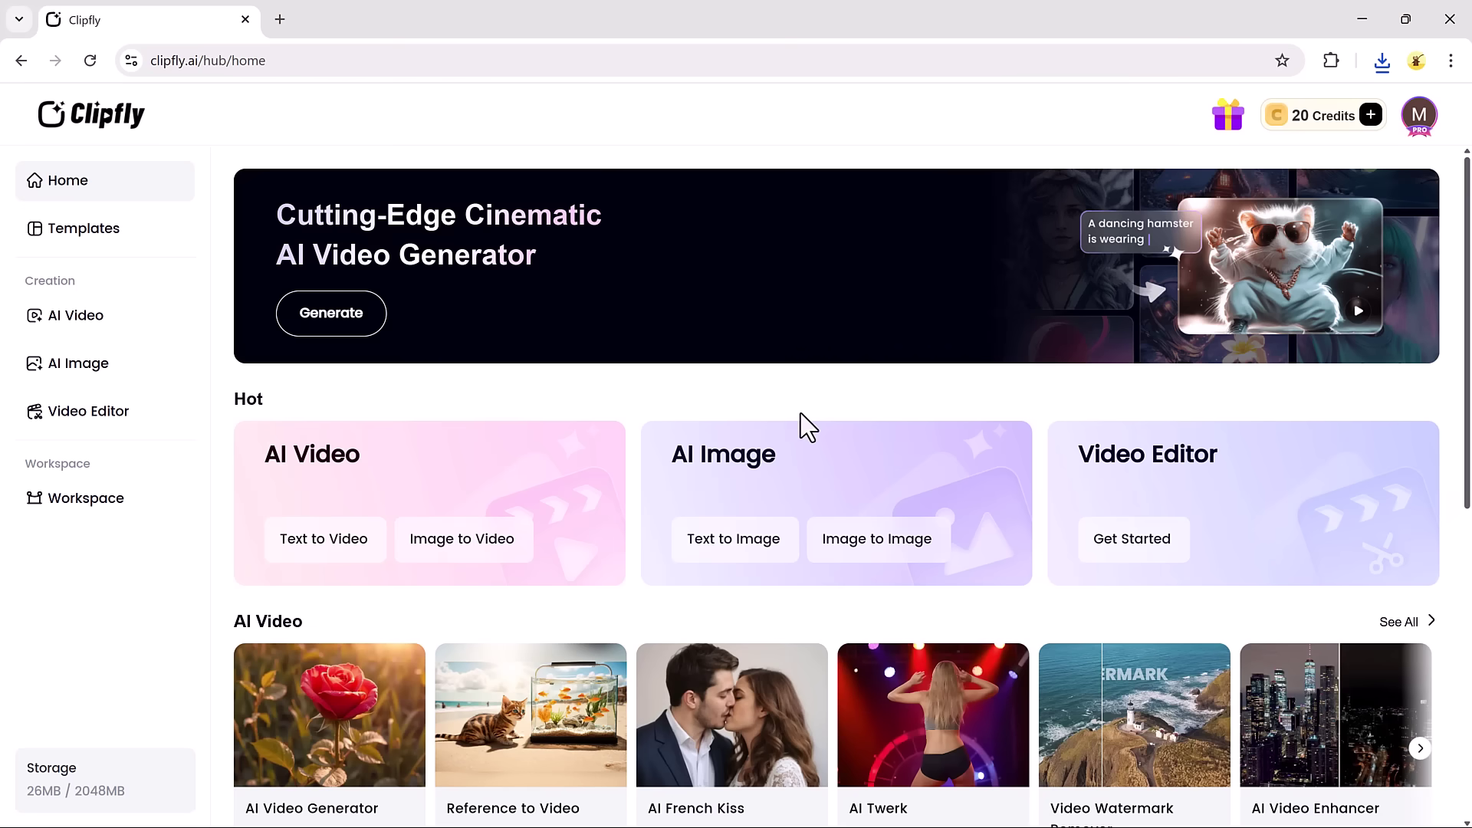
scroll(499, 498, down, 5)
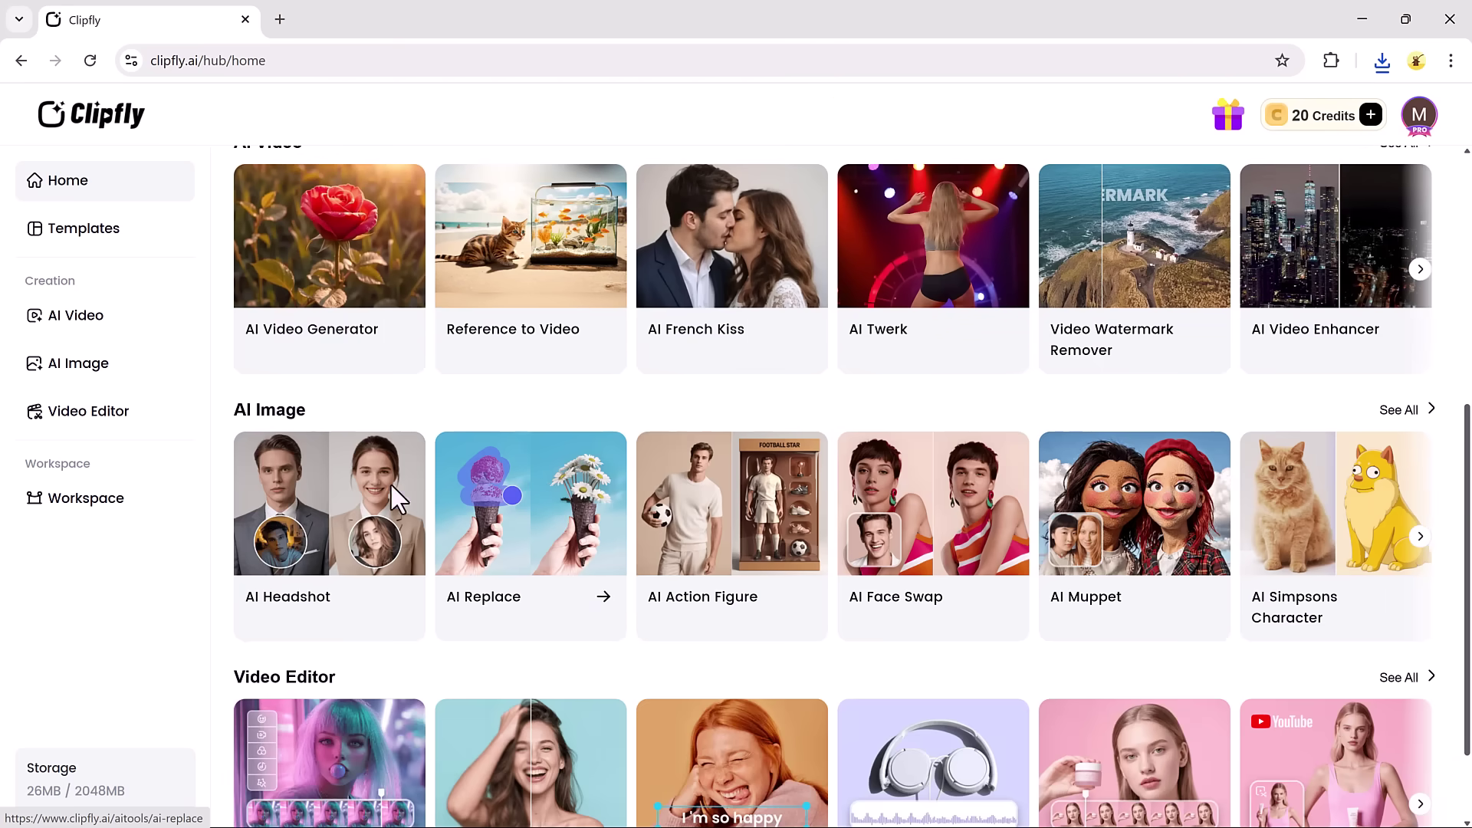
scroll(1219, 509, down, 1)
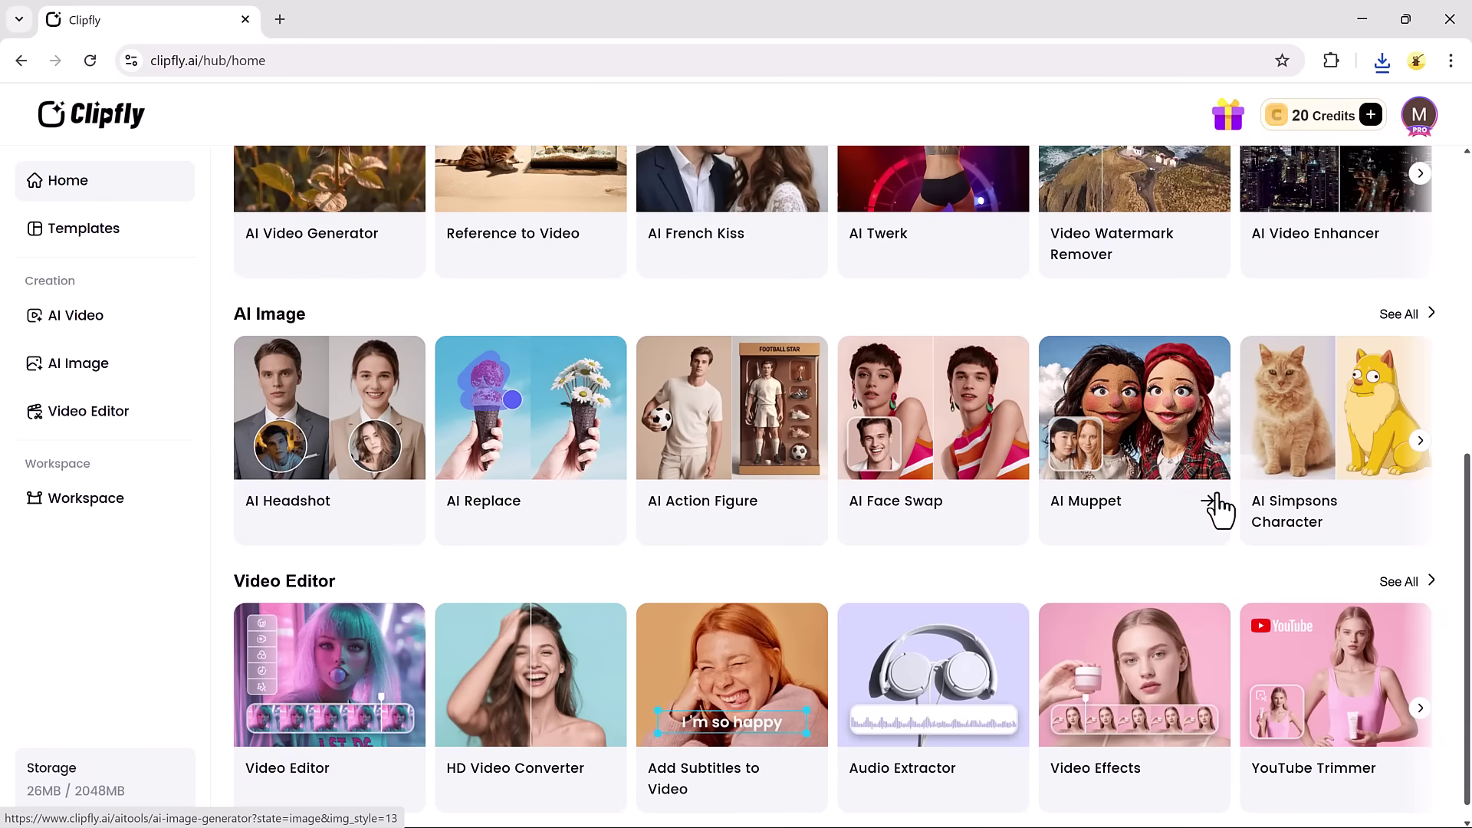
scroll(667, 545, down, 1)
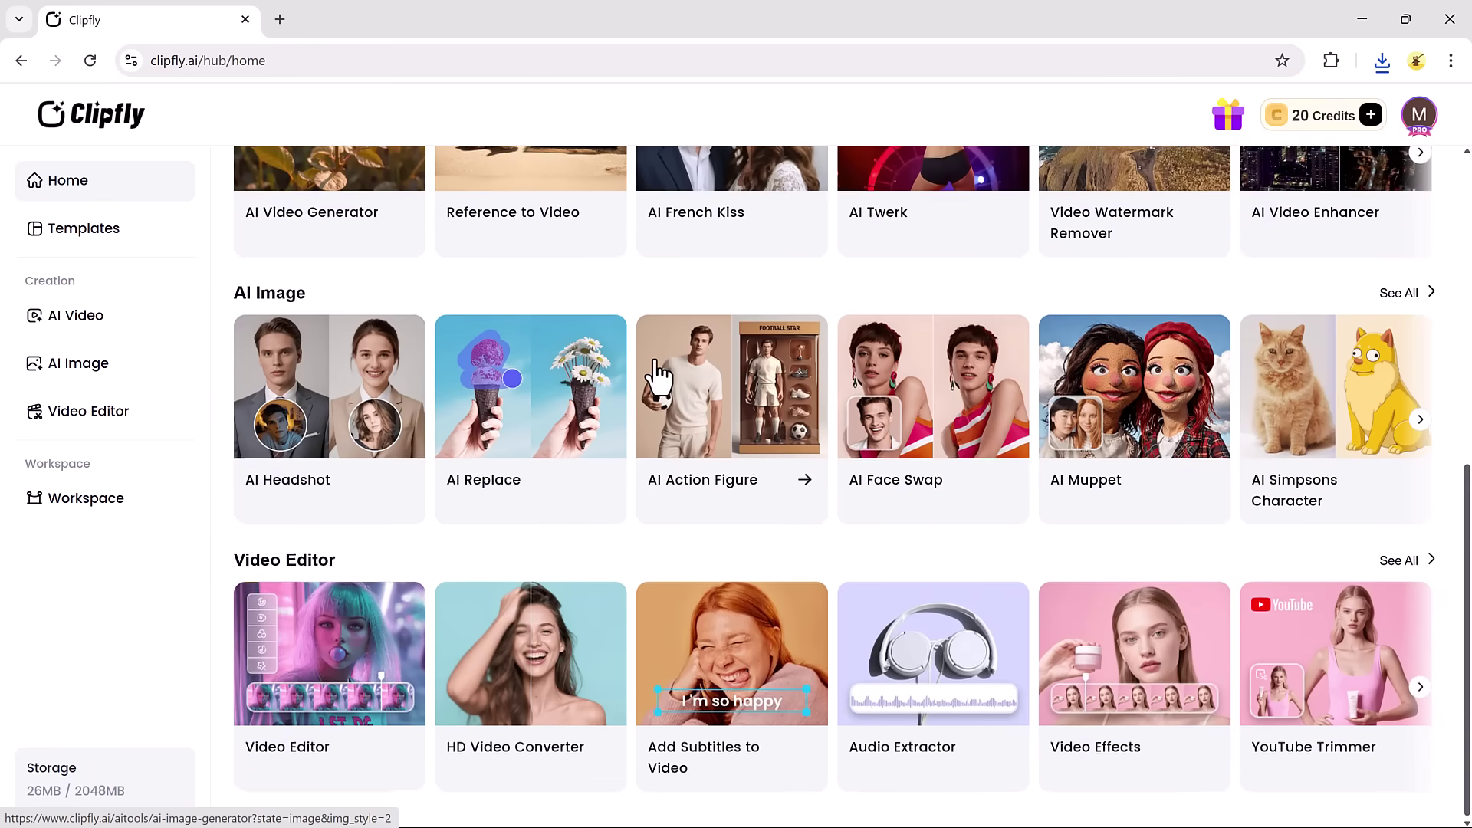
scroll(658, 375, up, 6)
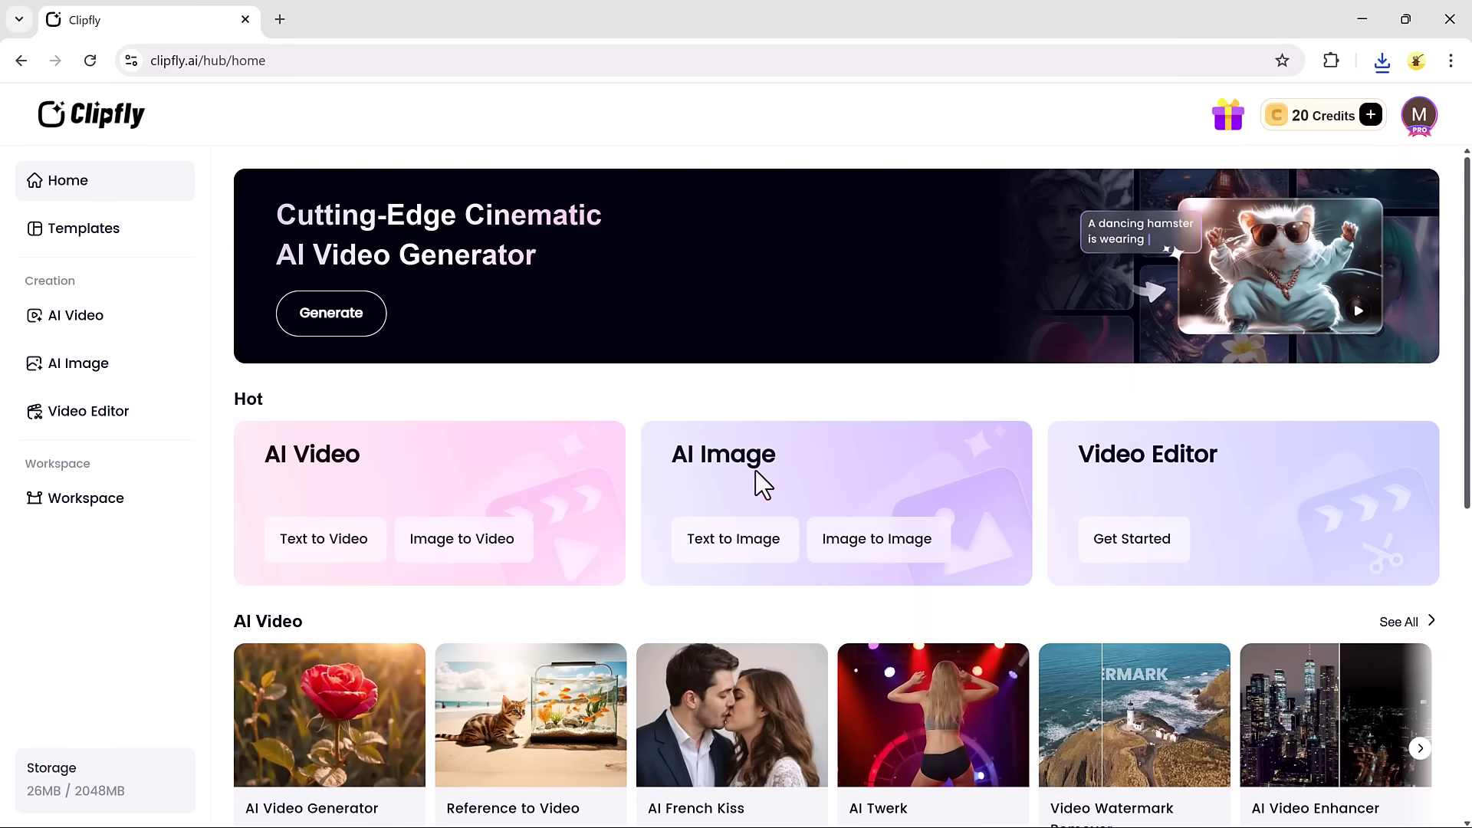